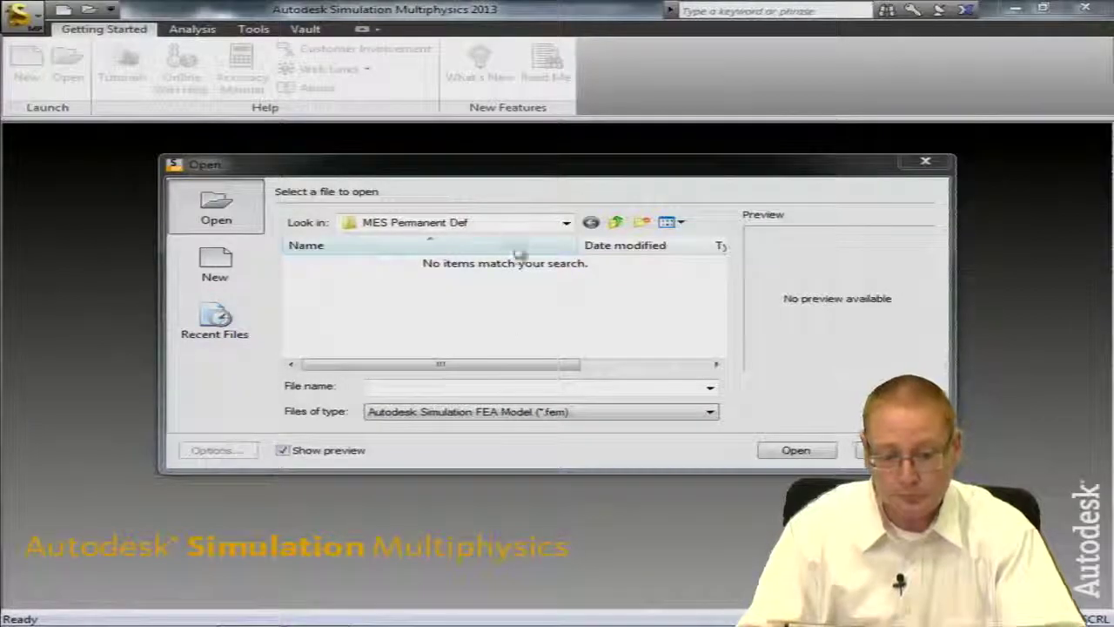
Step: Open the Inventor Fusion bracket file 0360-000_S_1.dwg using the *.dwg file type filter
click(598, 416)
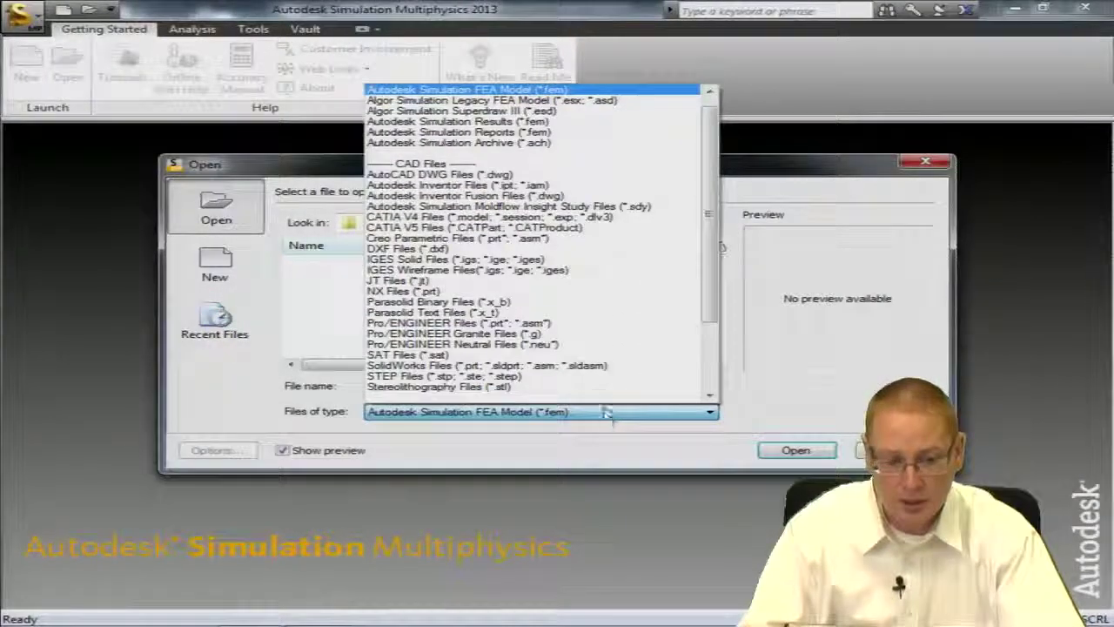
click(605, 196)
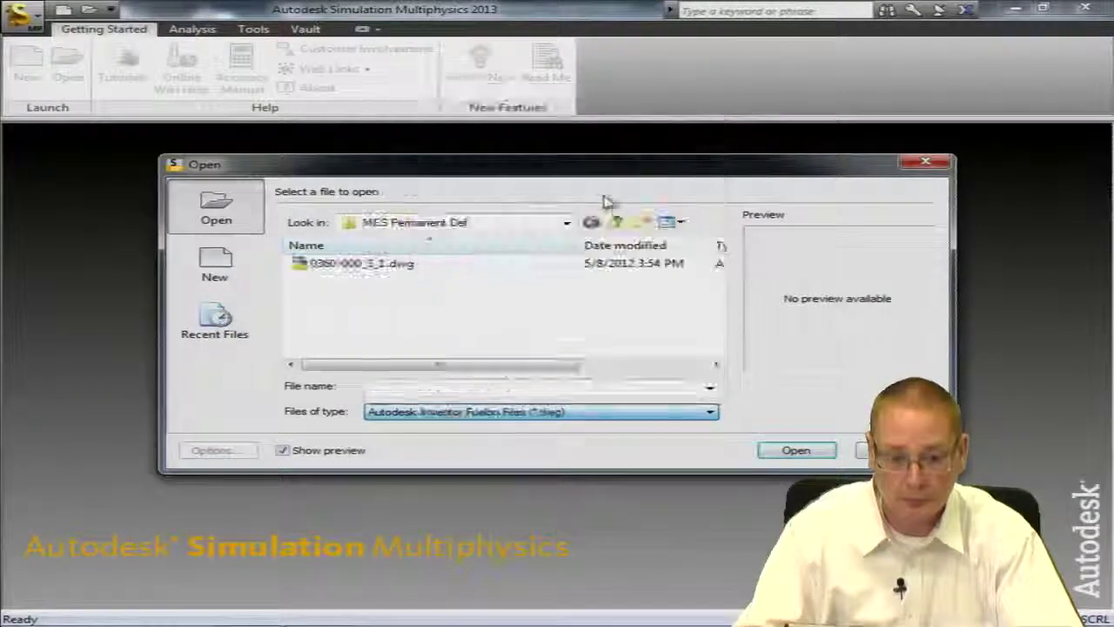
click(376, 264)
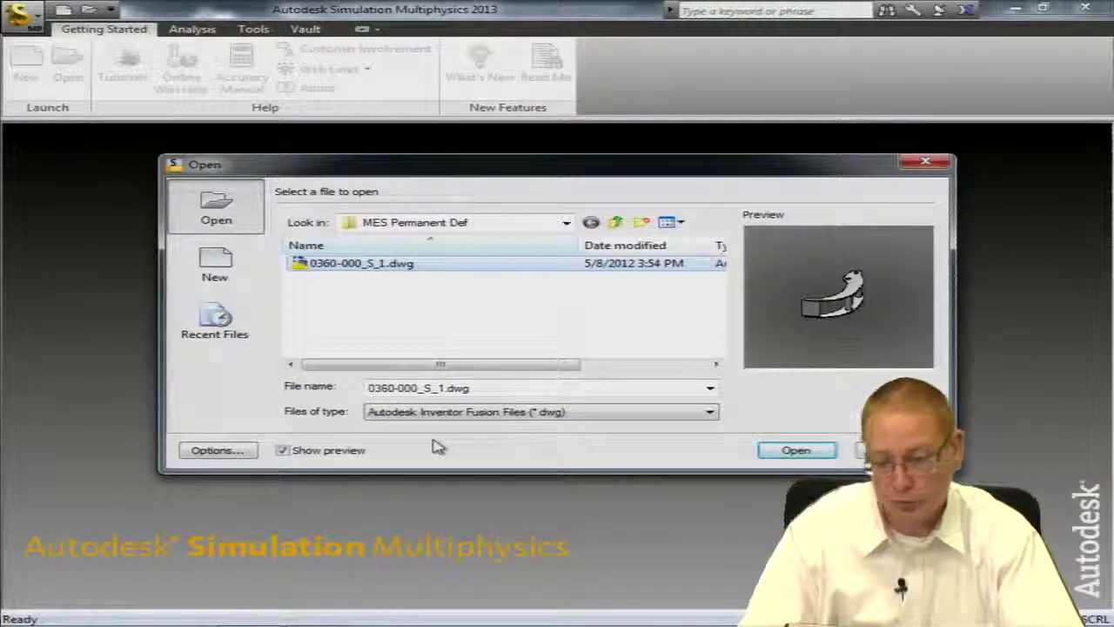
key(Return)
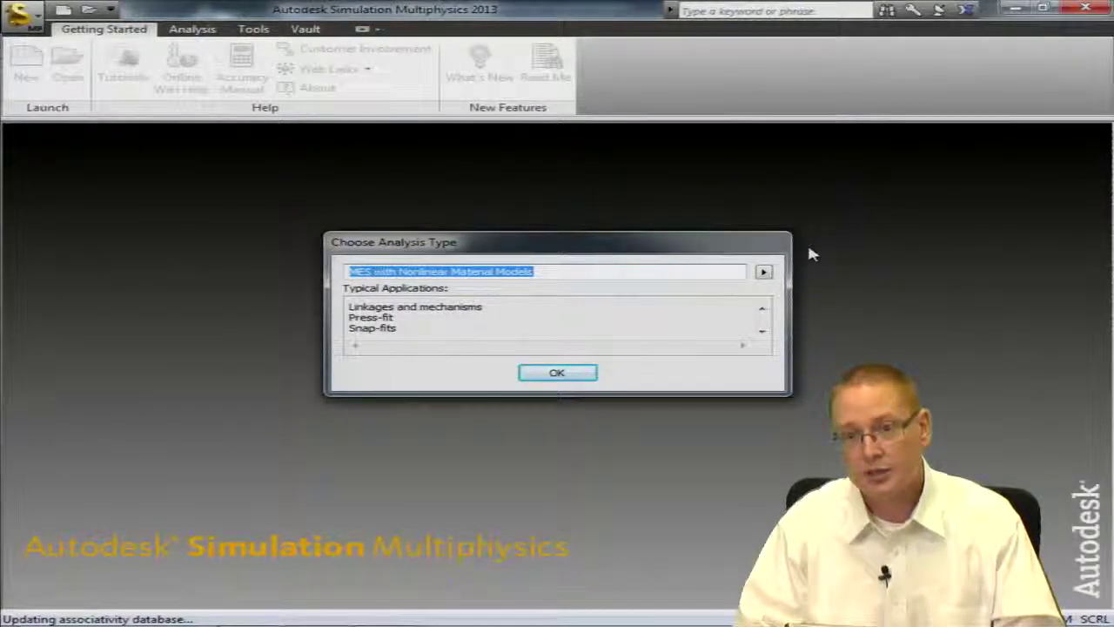
Step: Set the analysis type to Nonlinear > MES with Nonlinear Material Models and confirm it
click(764, 273)
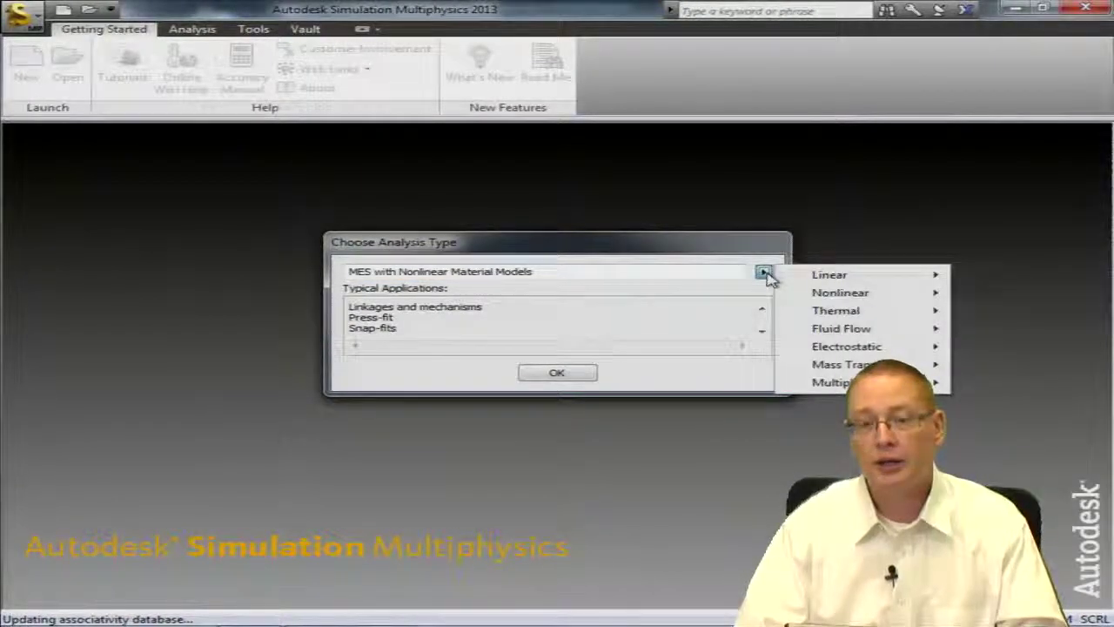
mouse_move(812, 276)
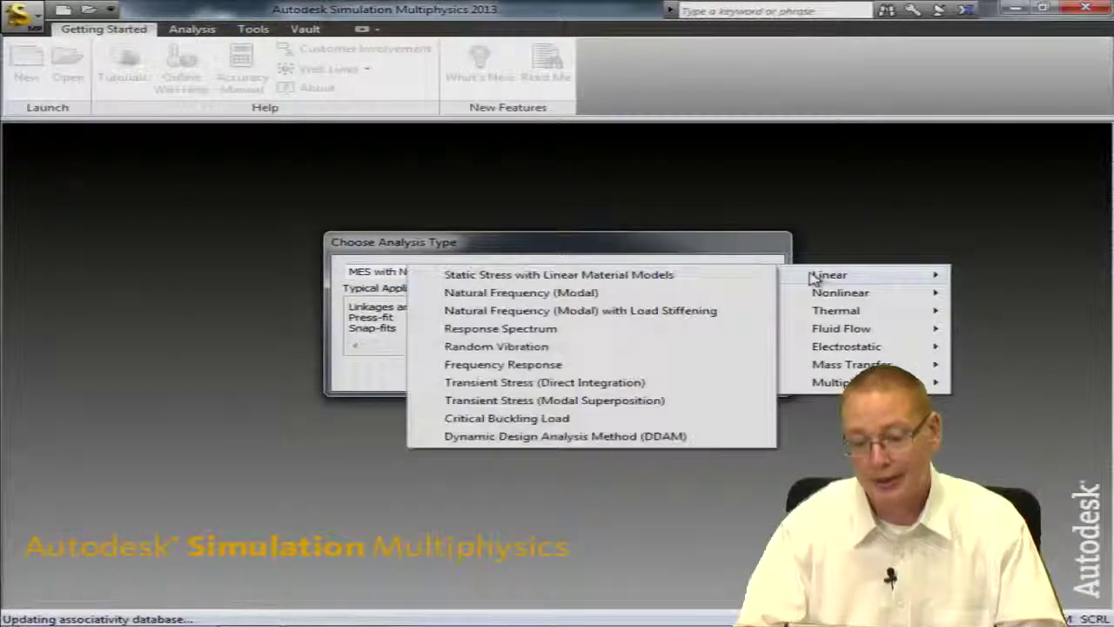
mouse_move(827, 293)
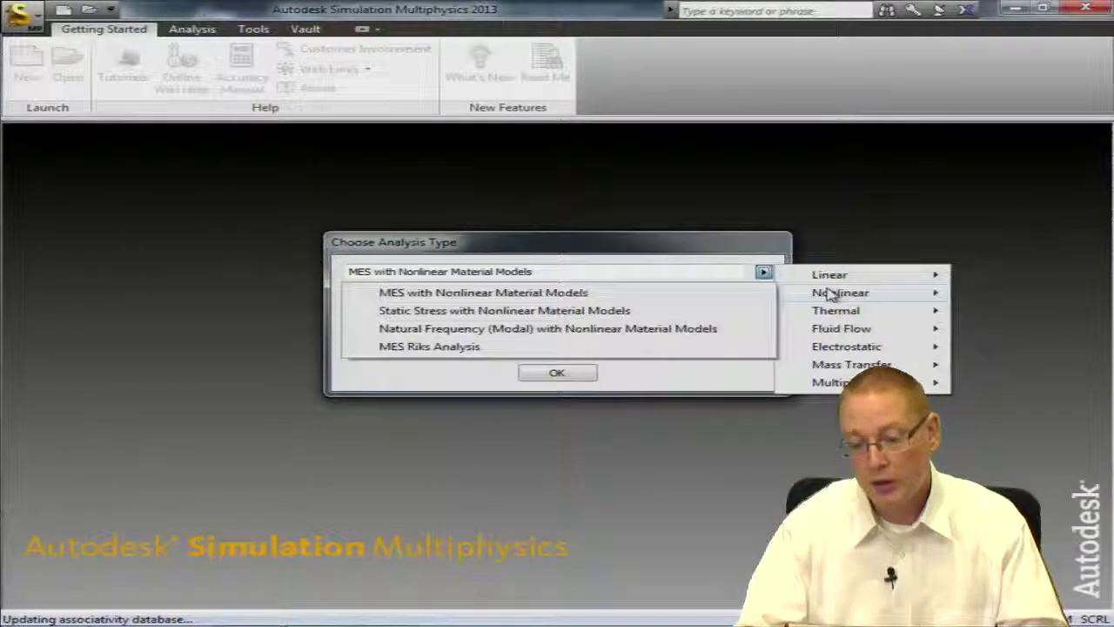
click(701, 293)
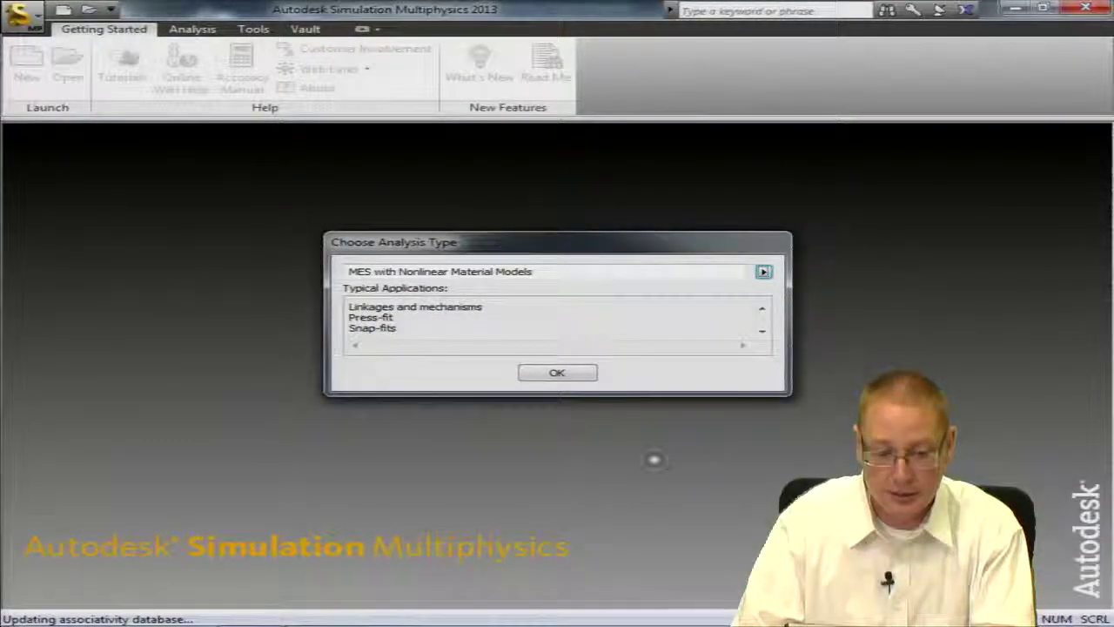
click(558, 375)
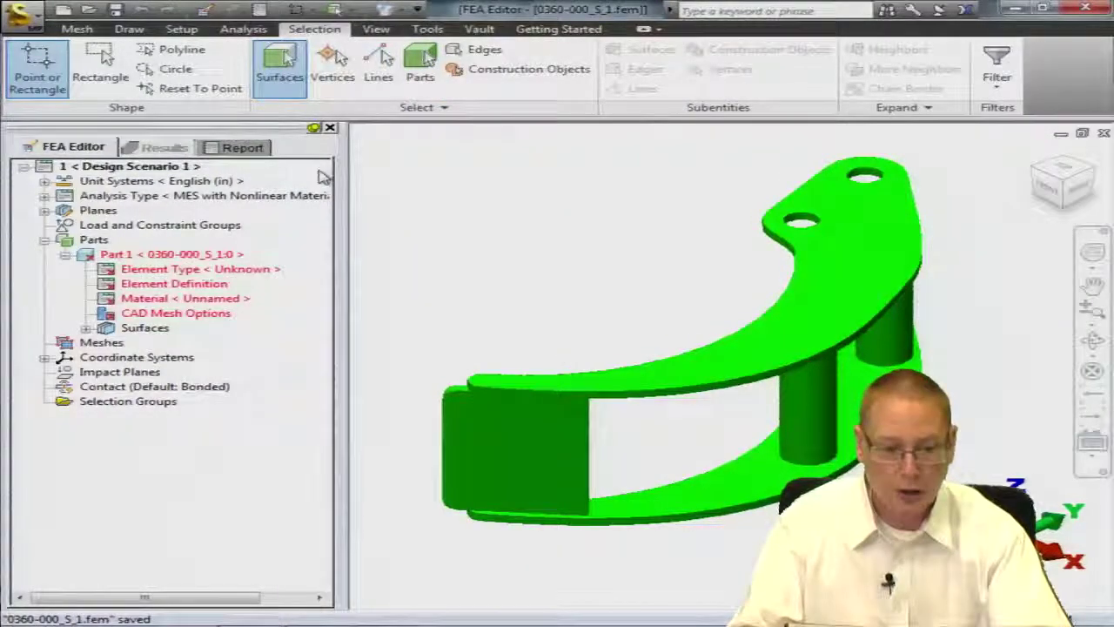
Step: Generate the 3D solid mesh with the mesh size slider at 77%, skipping the mesh results view
click(76, 28)
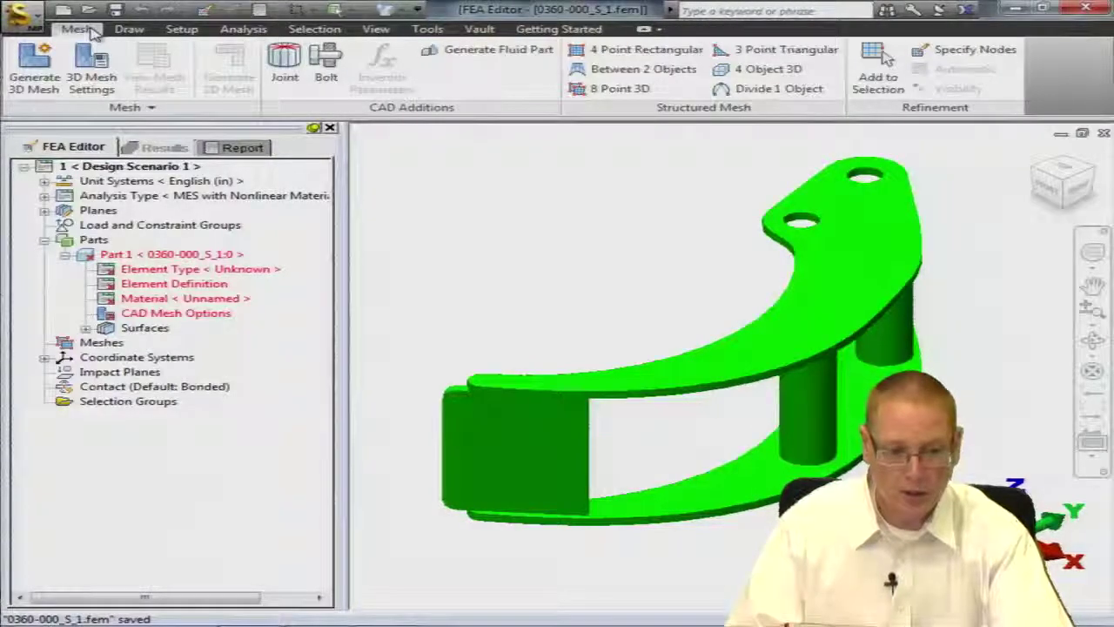
click(102, 84)
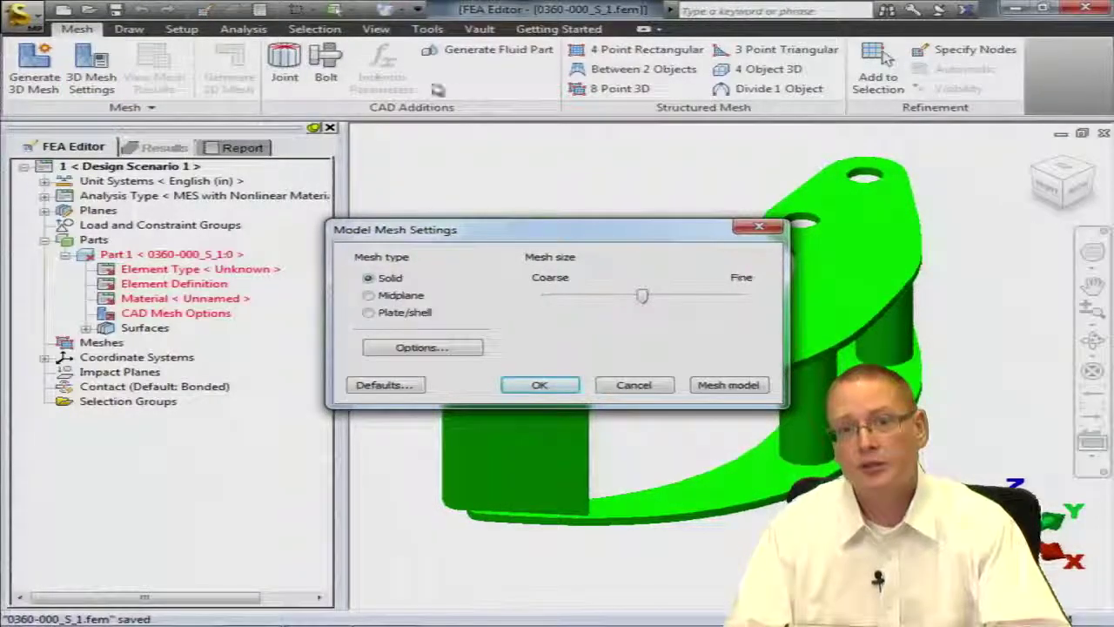
mouse_move(644, 302)
drag(646, 301, 713, 309)
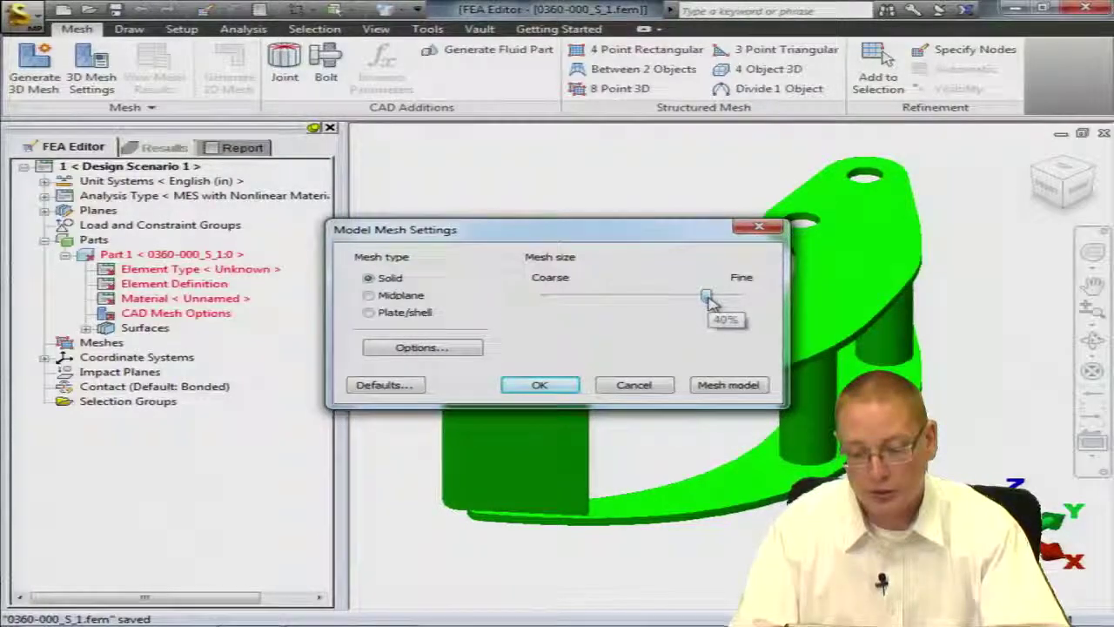
click(722, 385)
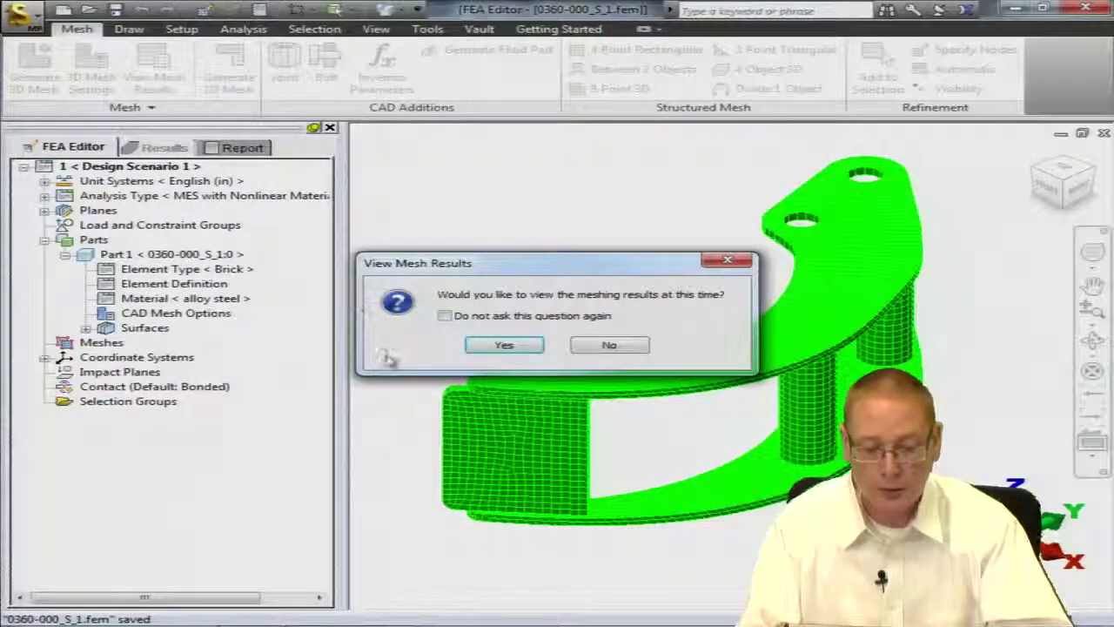
click(609, 346)
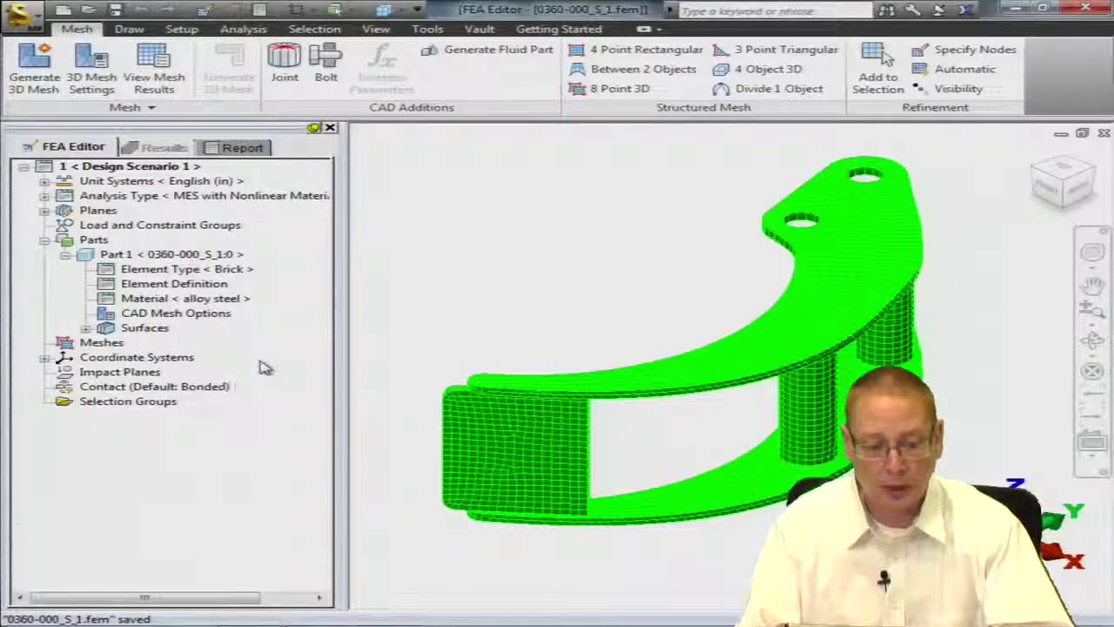
click(315, 200)
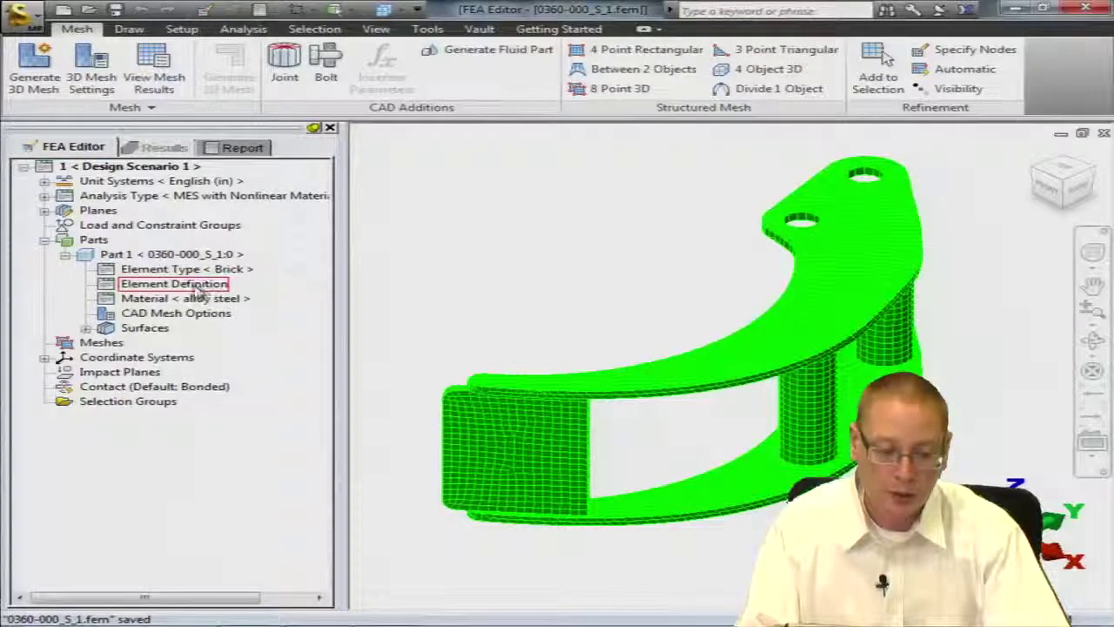
right_click(198, 293)
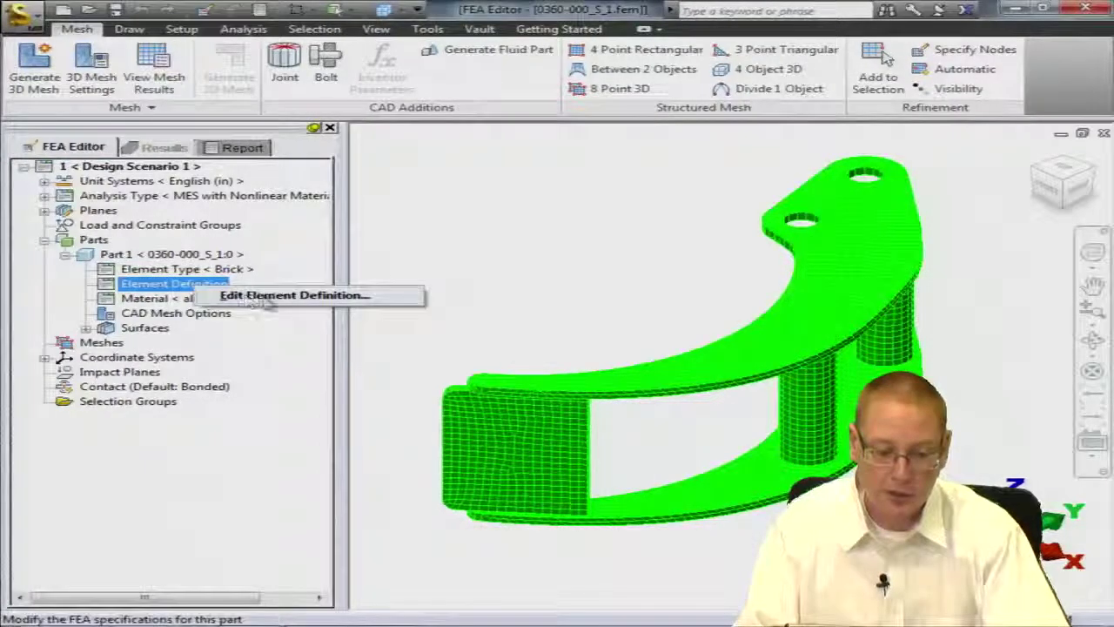
click(281, 297)
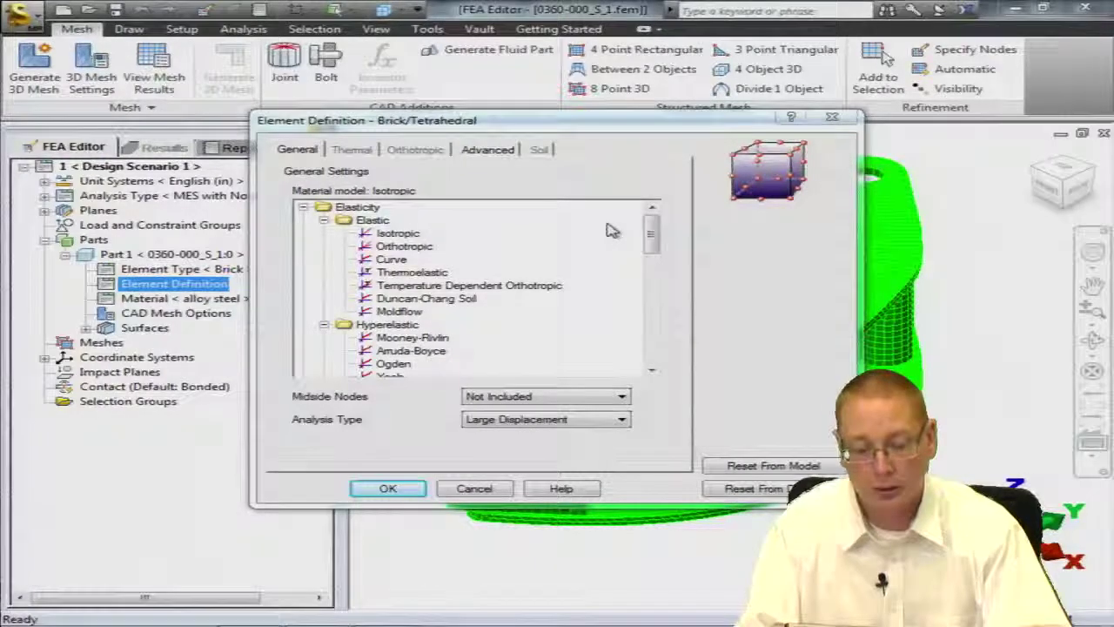
click(653, 240)
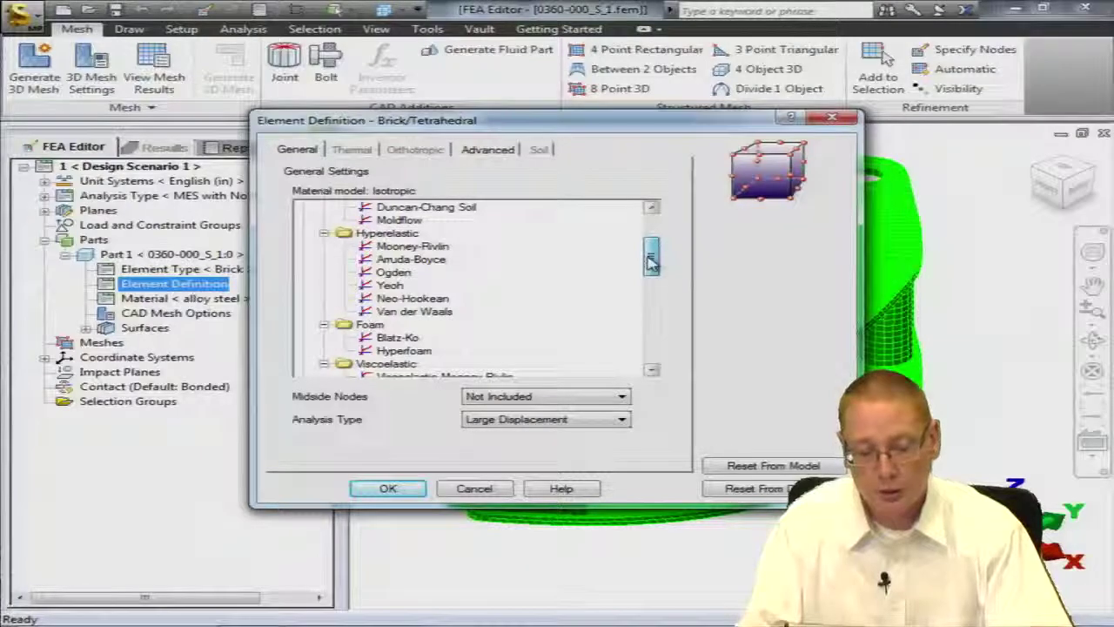
drag(651, 255, 652, 243)
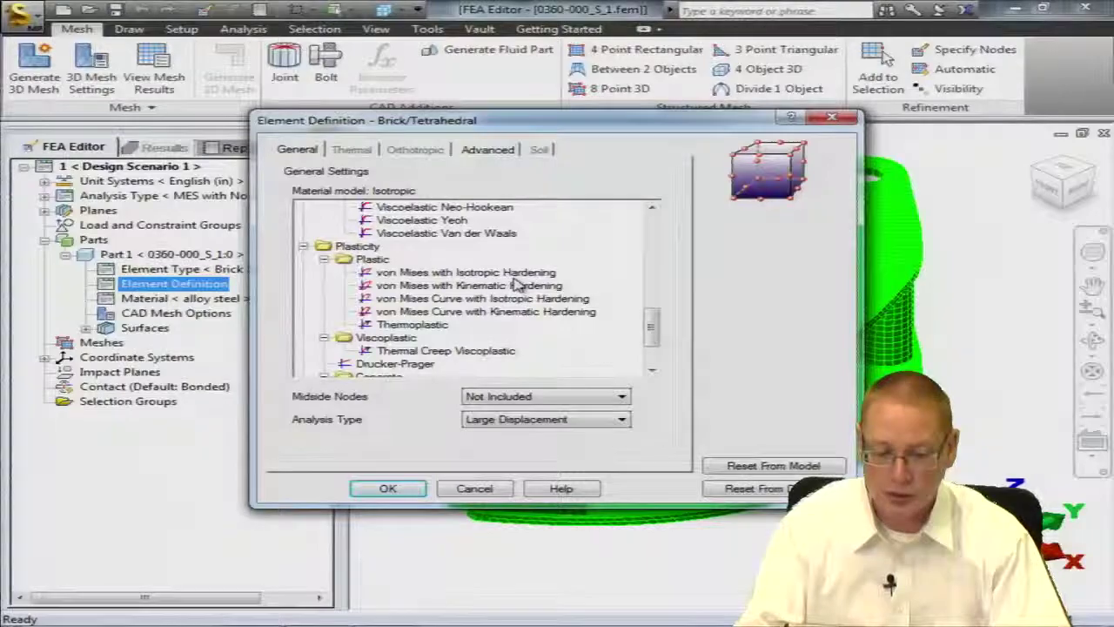
click(387, 488)
click(238, 300)
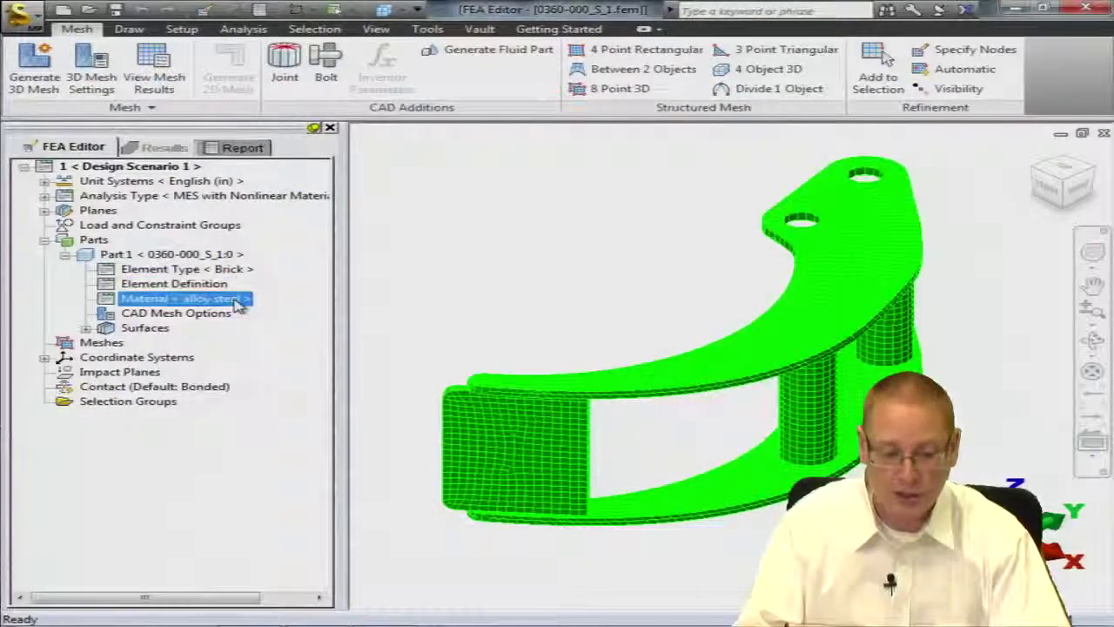
Step: Review the alloy steel properties (modulus 29732994.9498609 lbf/in², Poisson's ratio 0.3) and keep it unchanged
right_click(239, 303)
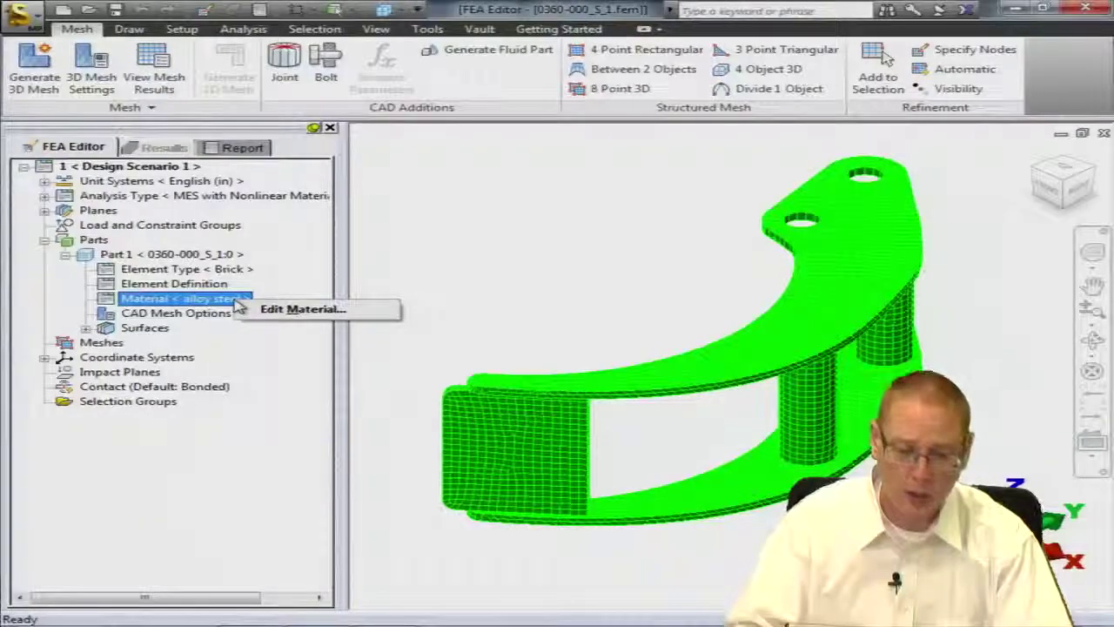
click(287, 309)
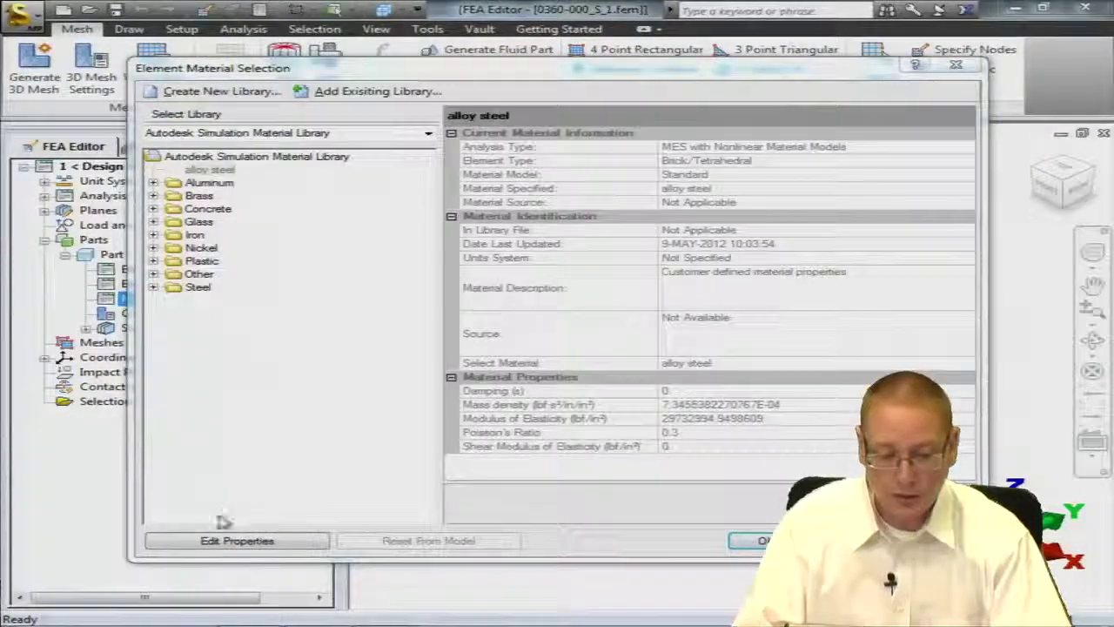
click(235, 541)
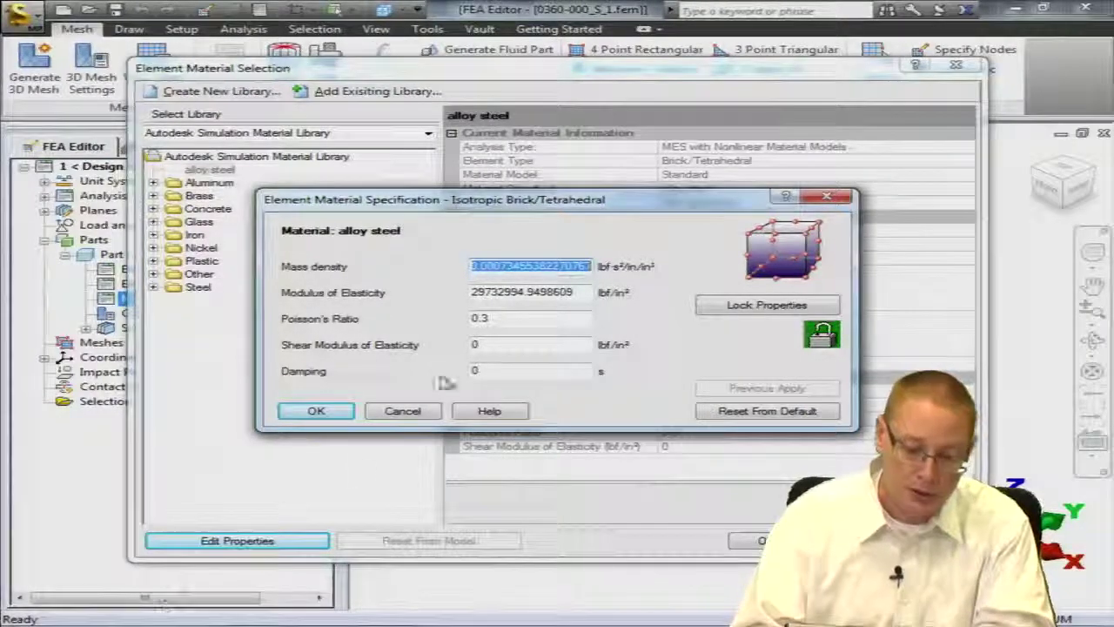
click(400, 410)
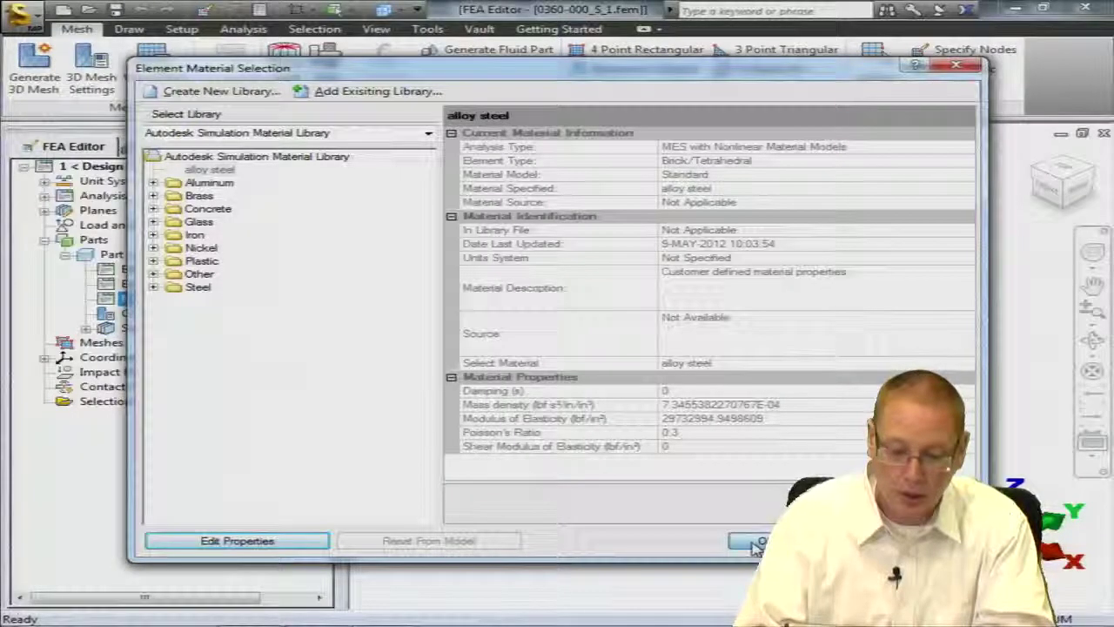
click(751, 541)
Step: Change the element definition's material model to von Mises with Isotropic Hardening
right_click(197, 284)
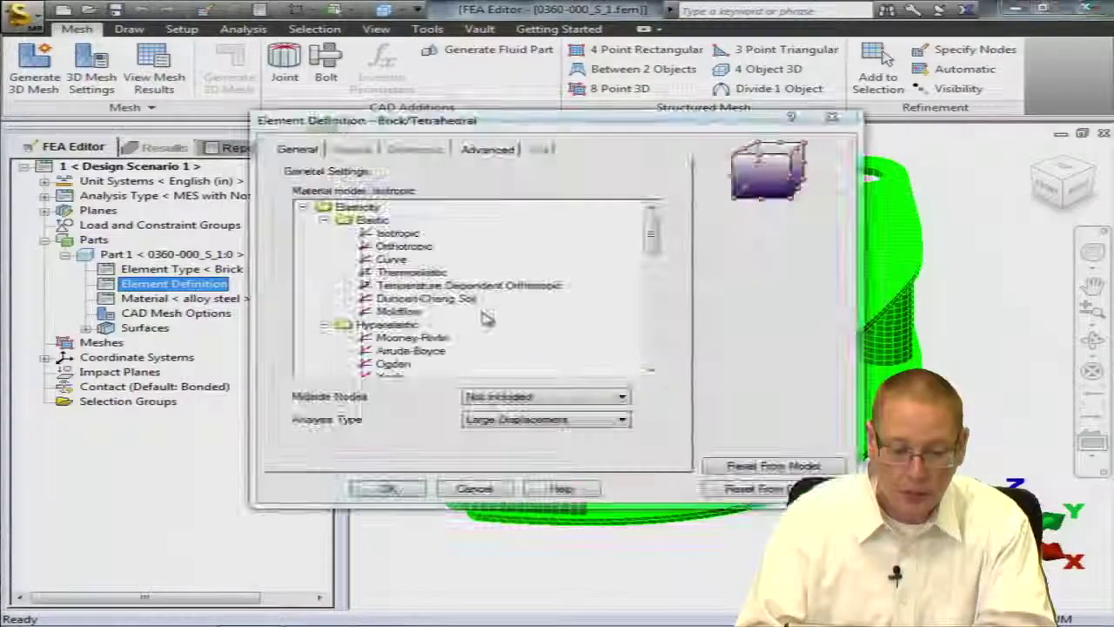
drag(649, 246, 652, 320)
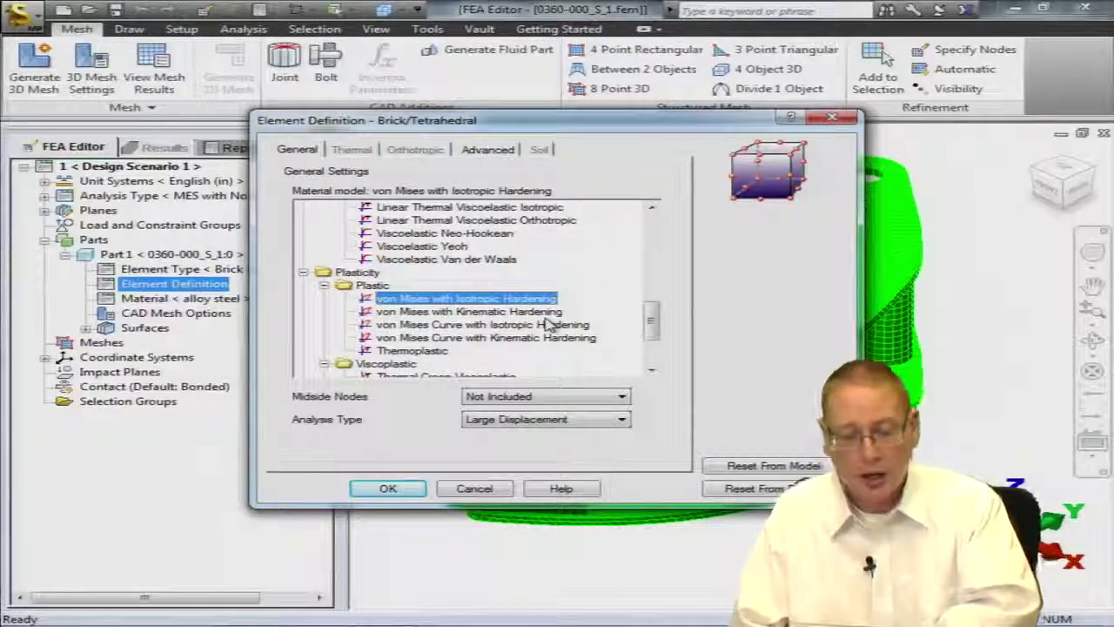
click(389, 489)
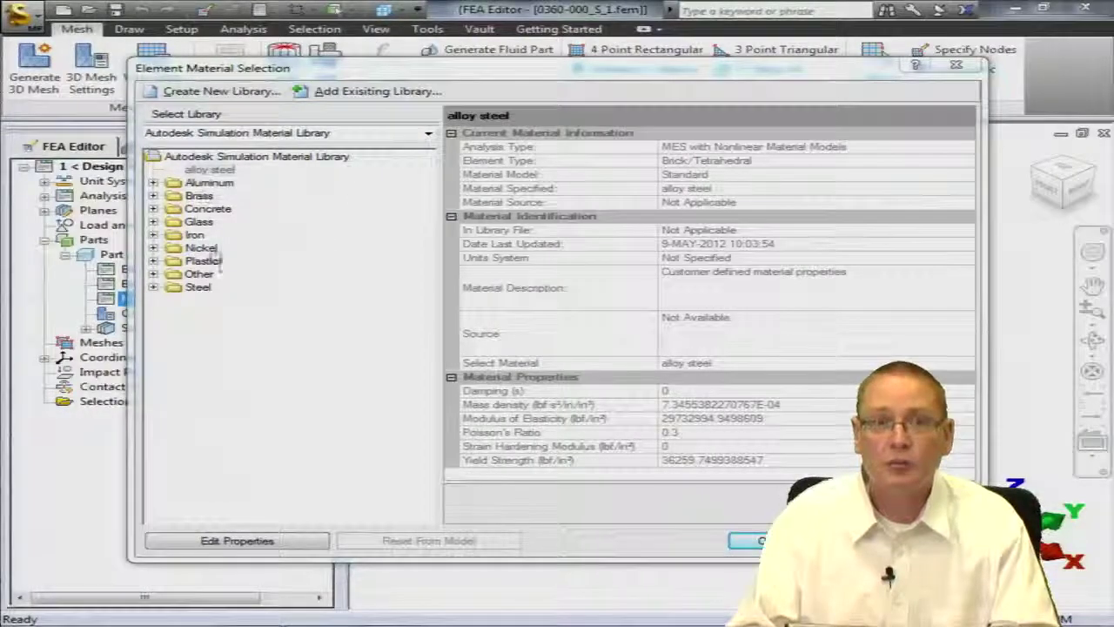
Step: Assign Steel (ASTM - A36) from the Steel library to the part, confirming the replacement
double_click(174, 288)
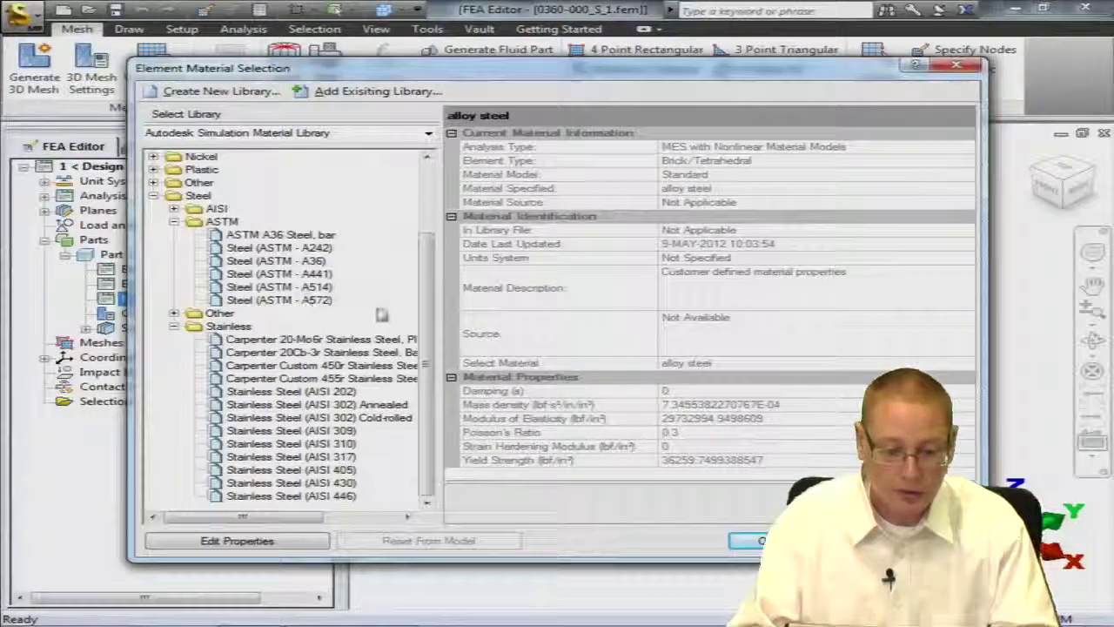
click(276, 260)
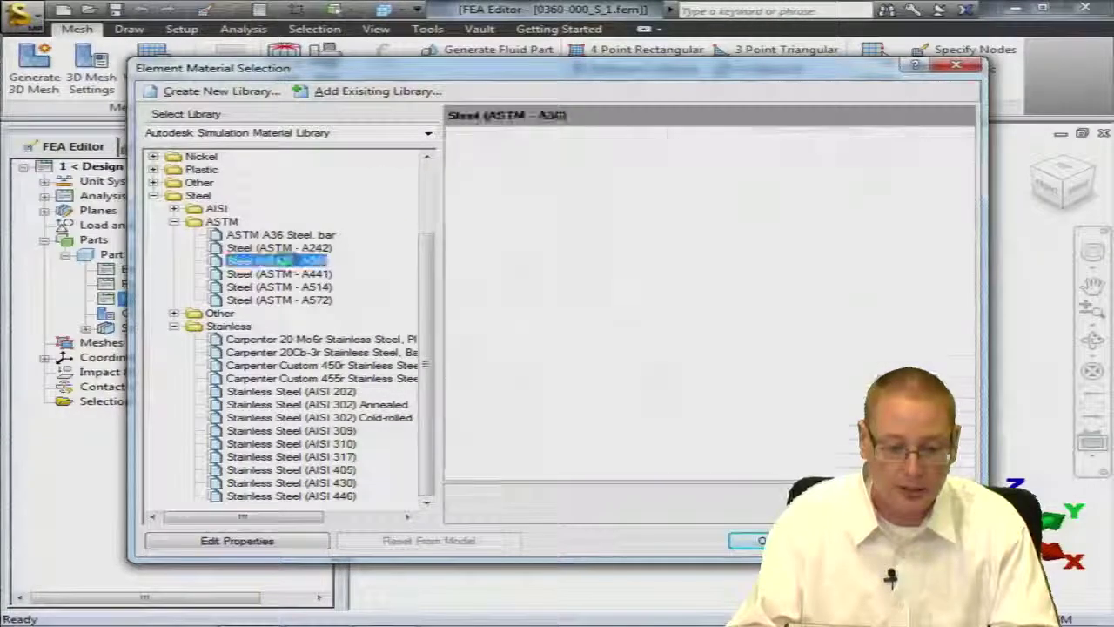
click(293, 543)
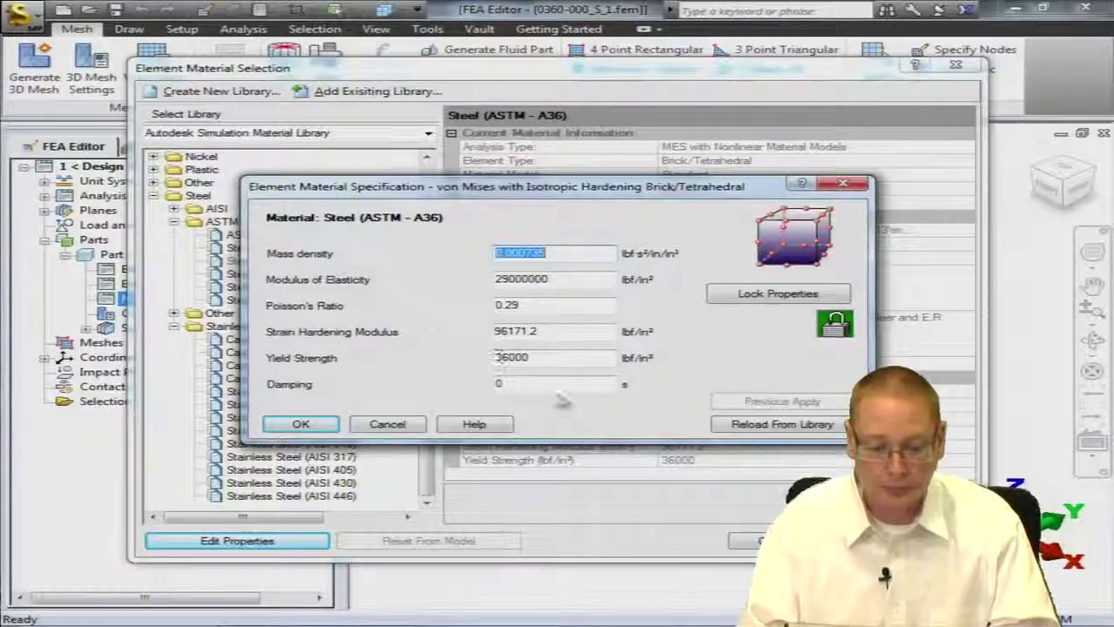
click(302, 425)
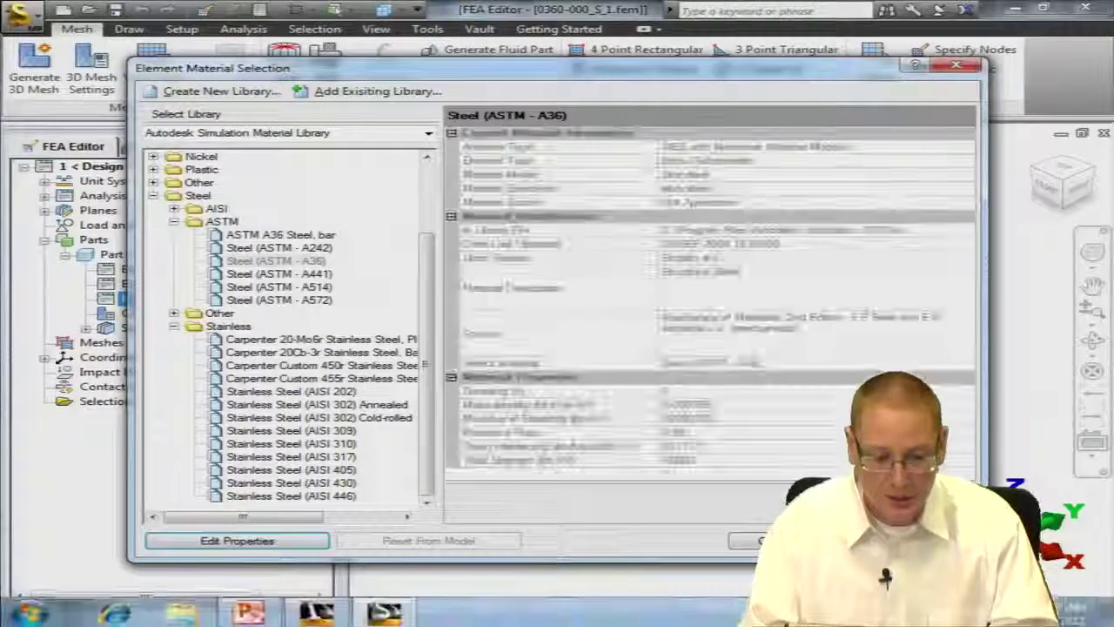
click(750, 541)
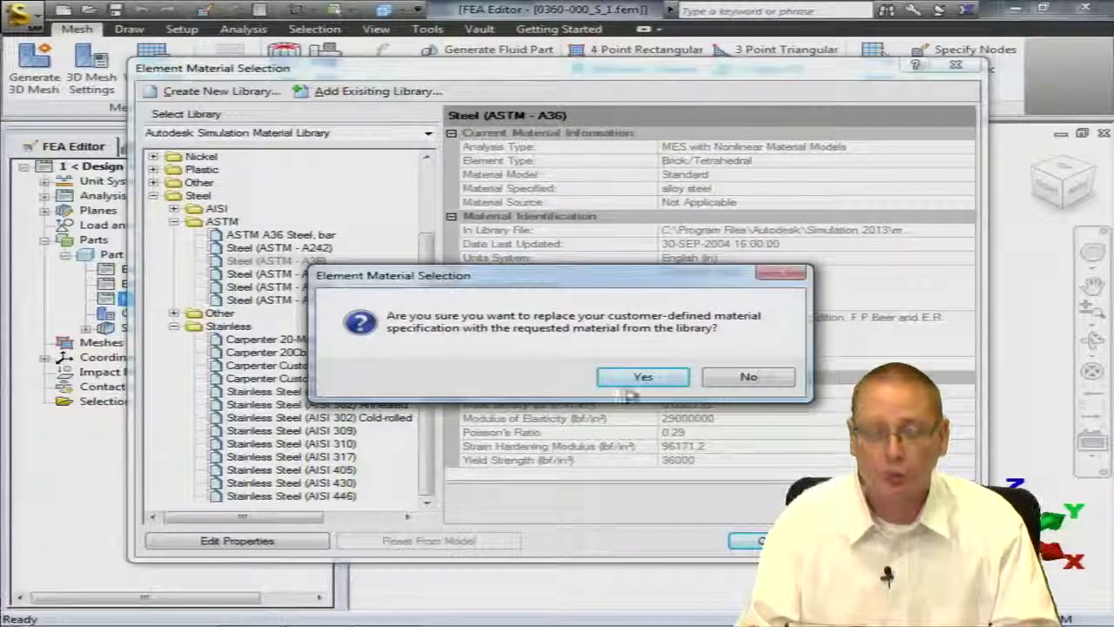
click(646, 378)
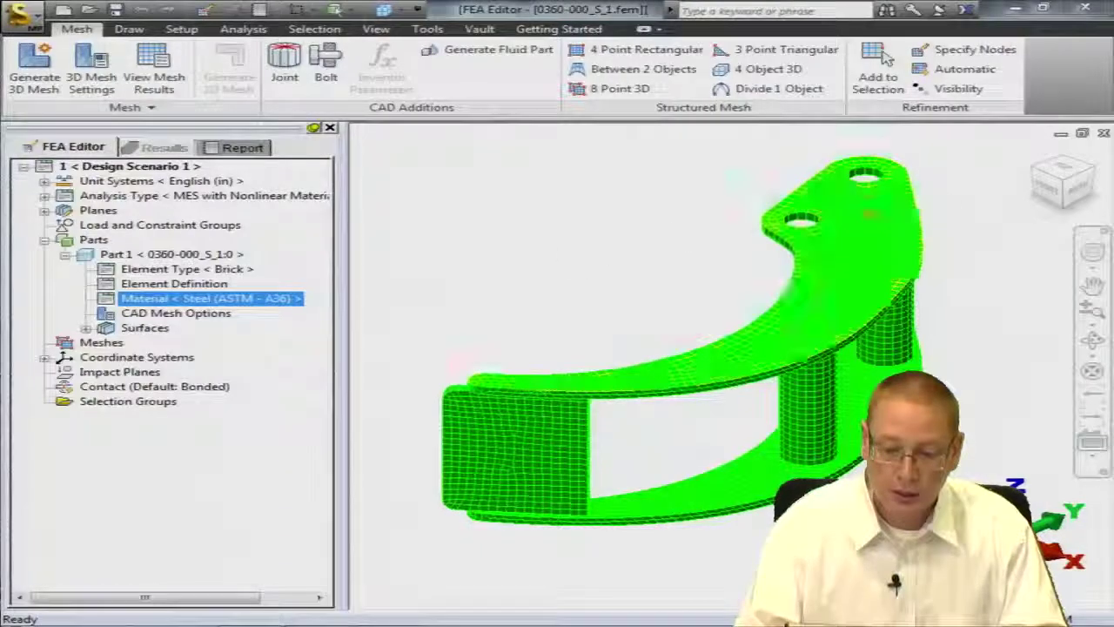
Step: From the top view, circle-select the bracket's hole surfaces and orbit to show both arms
click(1062, 176)
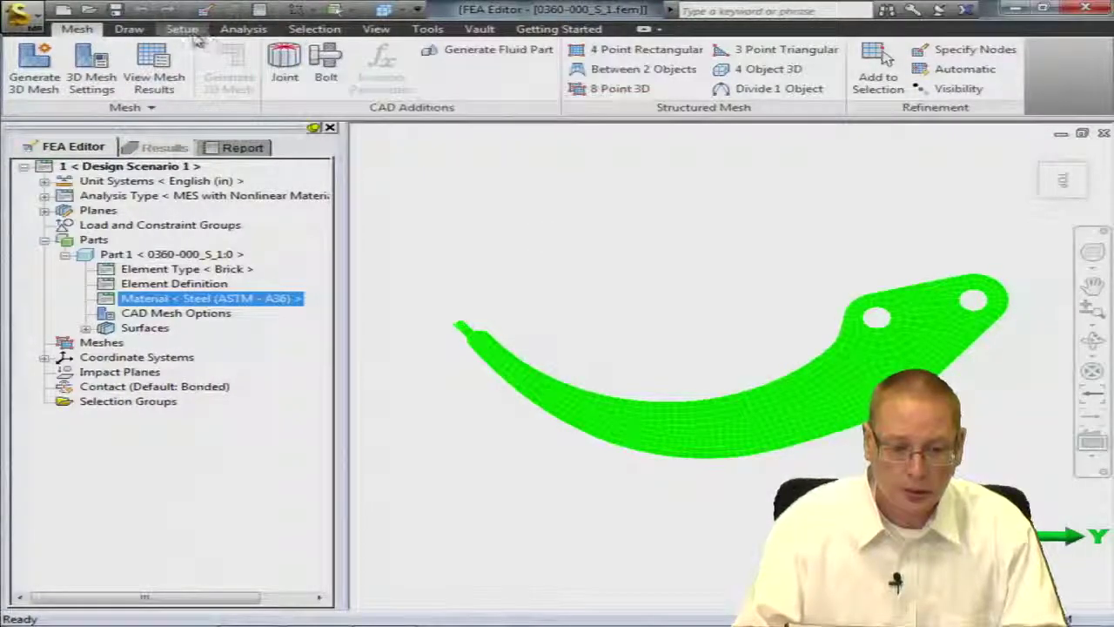
click(315, 29)
click(175, 70)
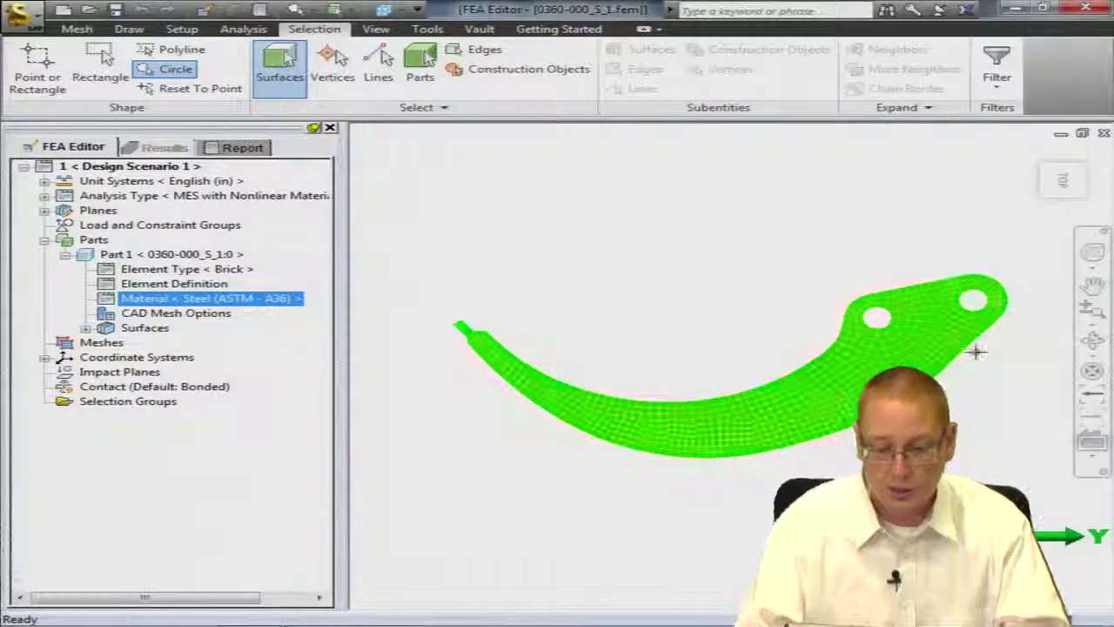
drag(876, 317, 966, 305)
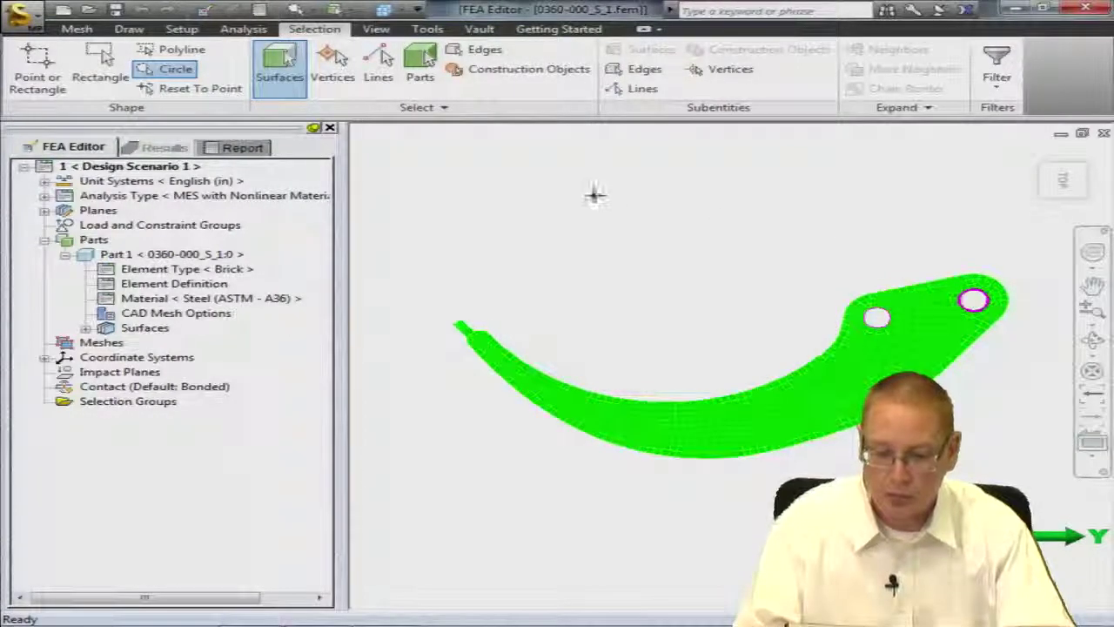
shift+middle_drag(505, 192, 575, 232)
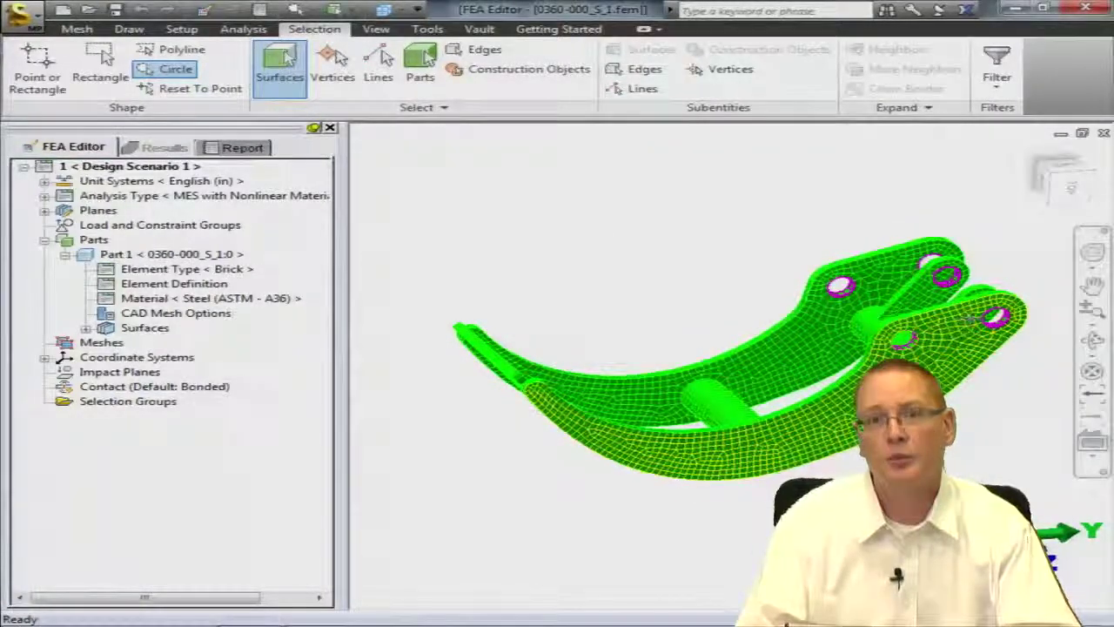
Step: Add surface pin constraints to the selected holes with Fix Radial and Fix Axial checked
right_click(425, 214)
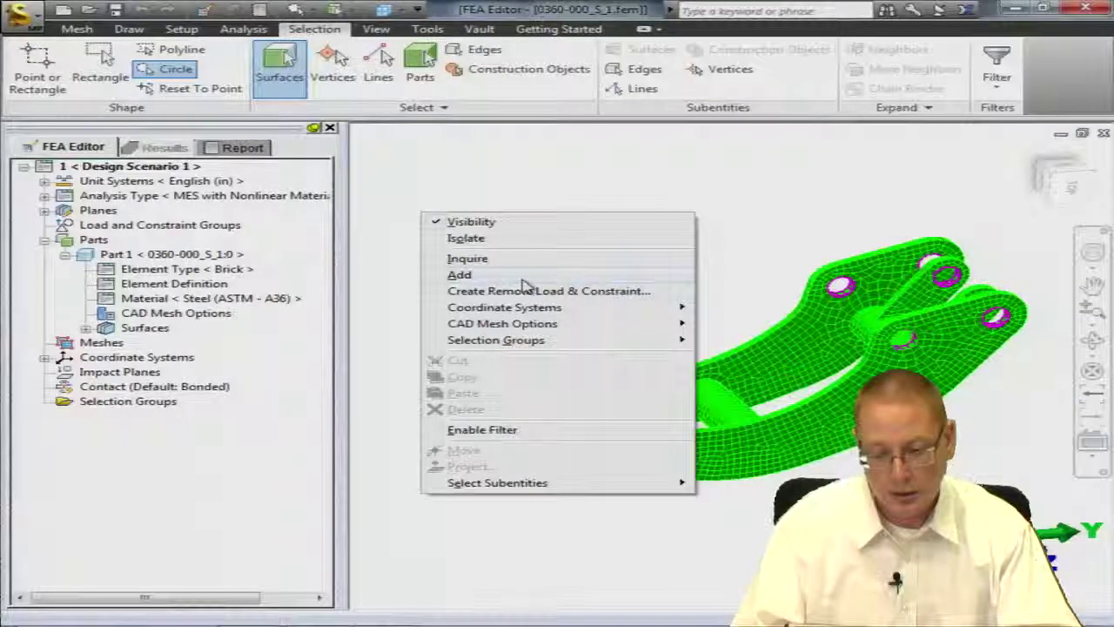
mouse_move(618, 279)
click(740, 292)
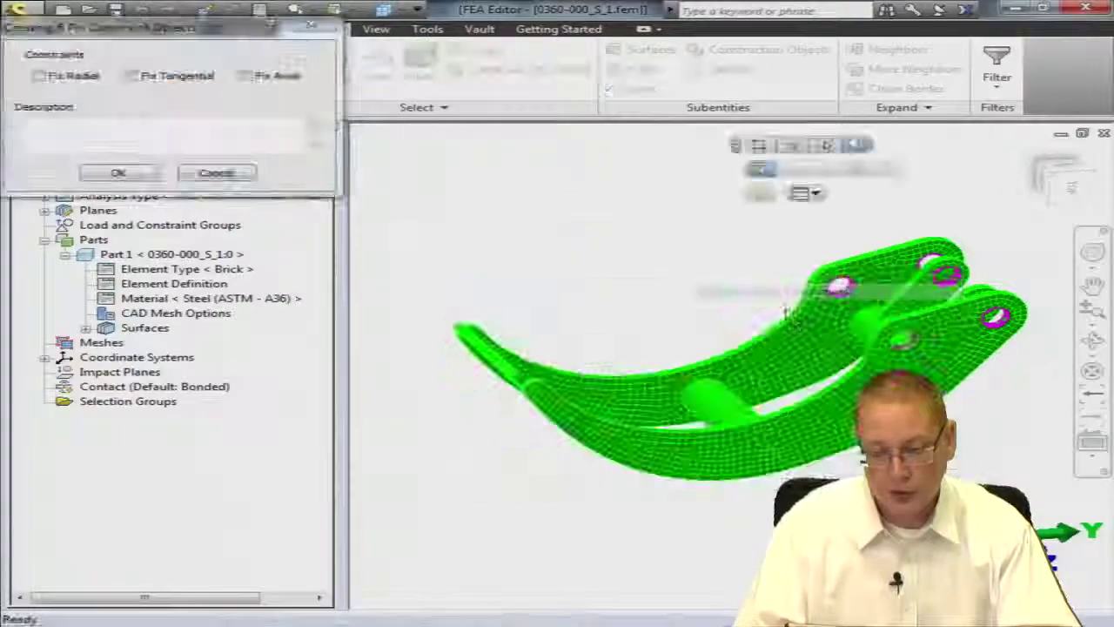
drag(206, 29, 588, 191)
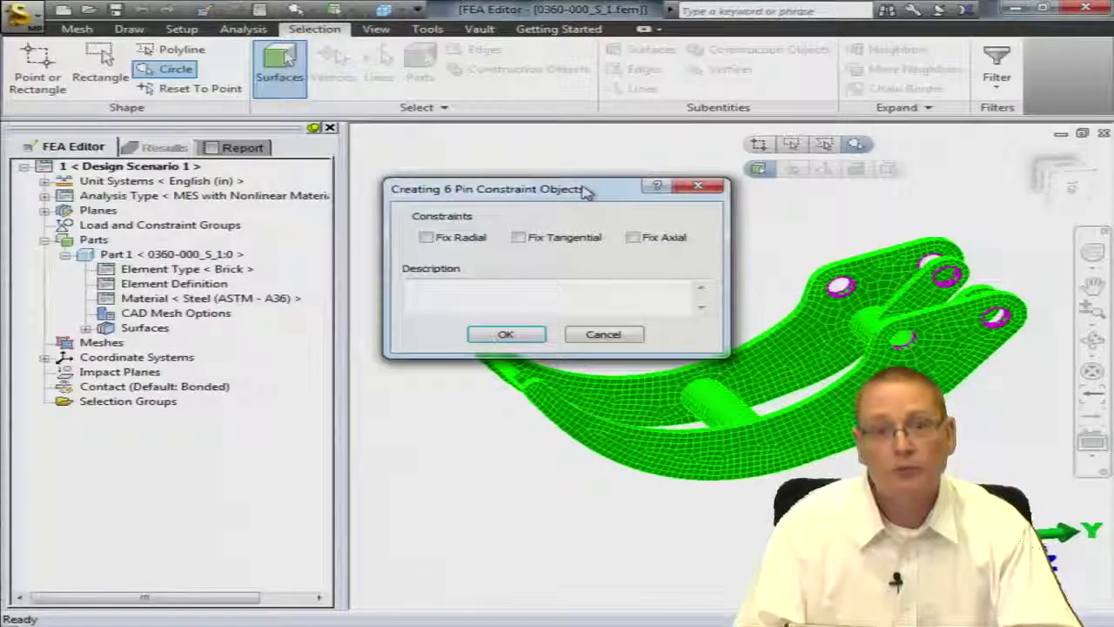
click(428, 239)
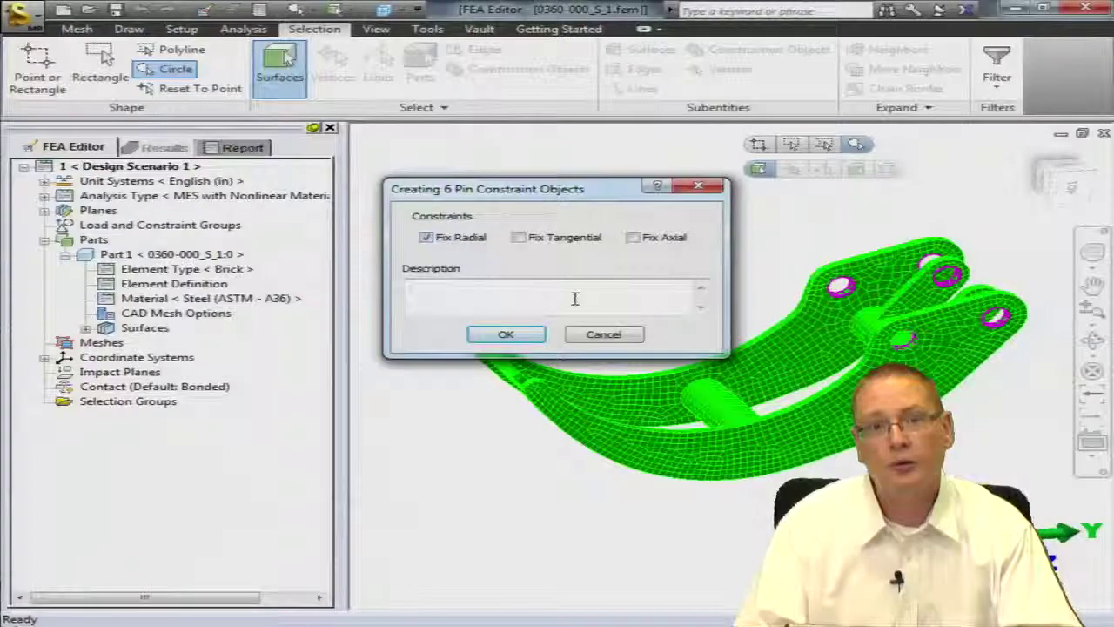
click(641, 242)
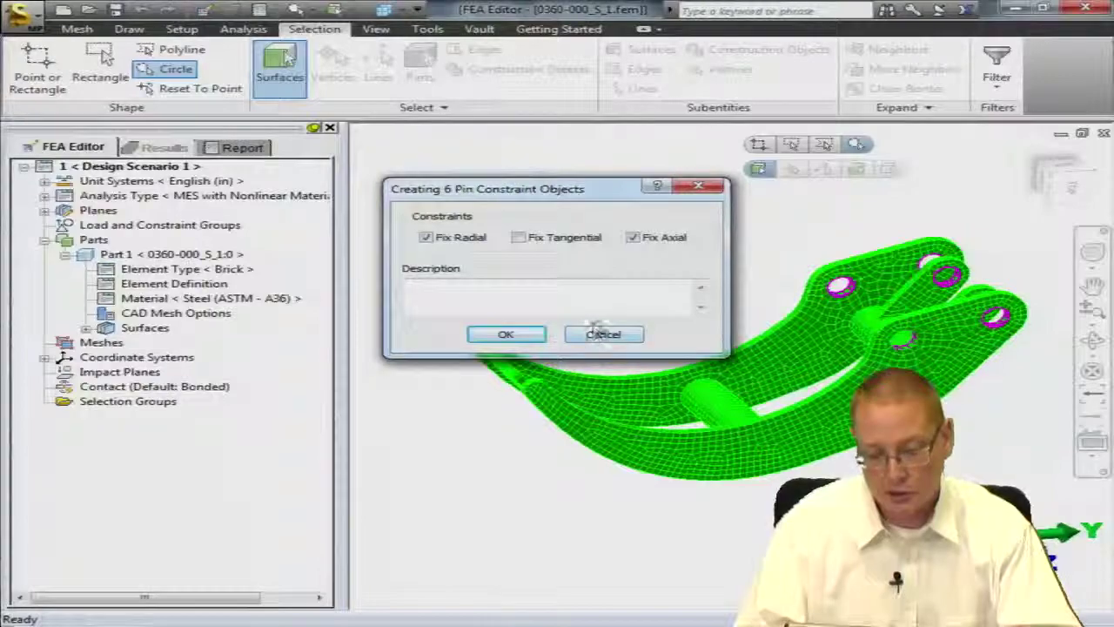
click(507, 335)
middle_drag(590, 251, 550, 378)
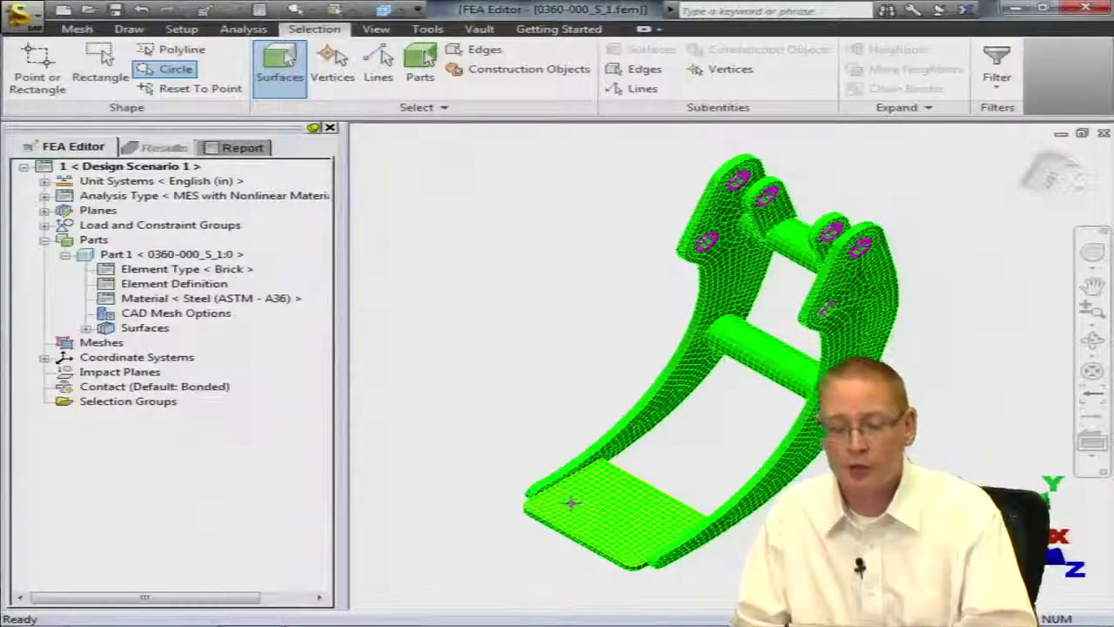
Step: Apply a 5000 lbf surface force, normal direction, to the selected footplate face
click(37, 68)
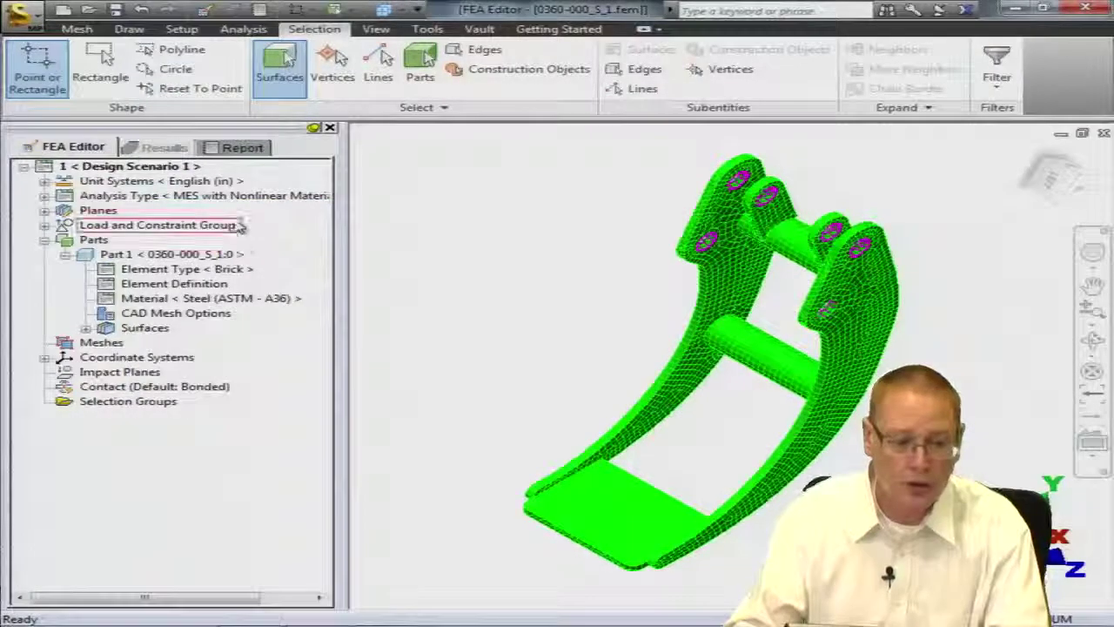
click(280, 80)
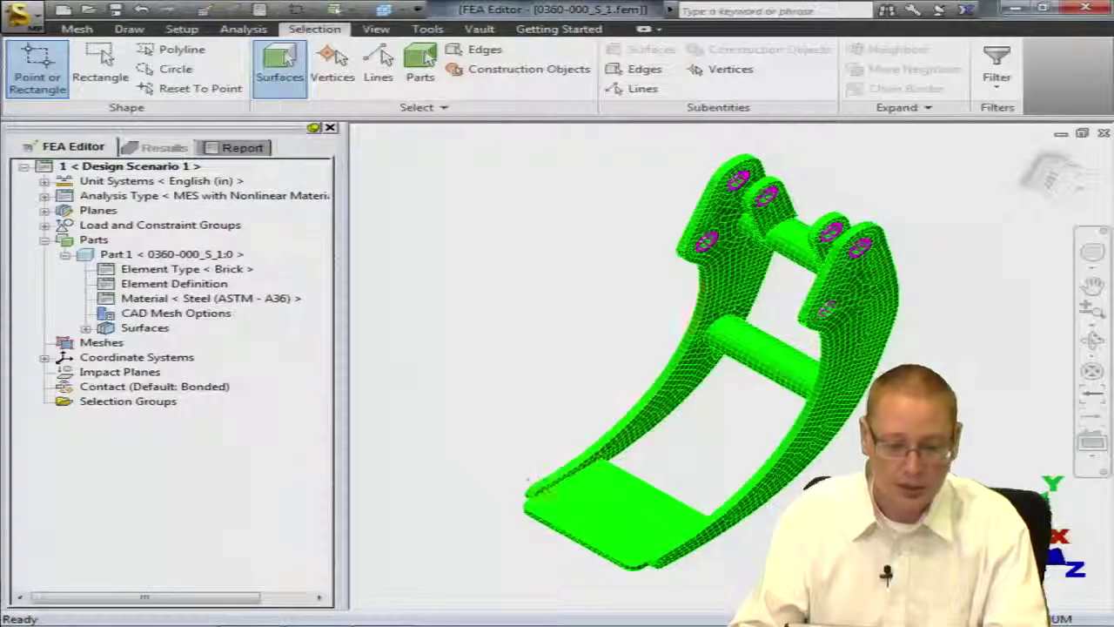
right_click(440, 228)
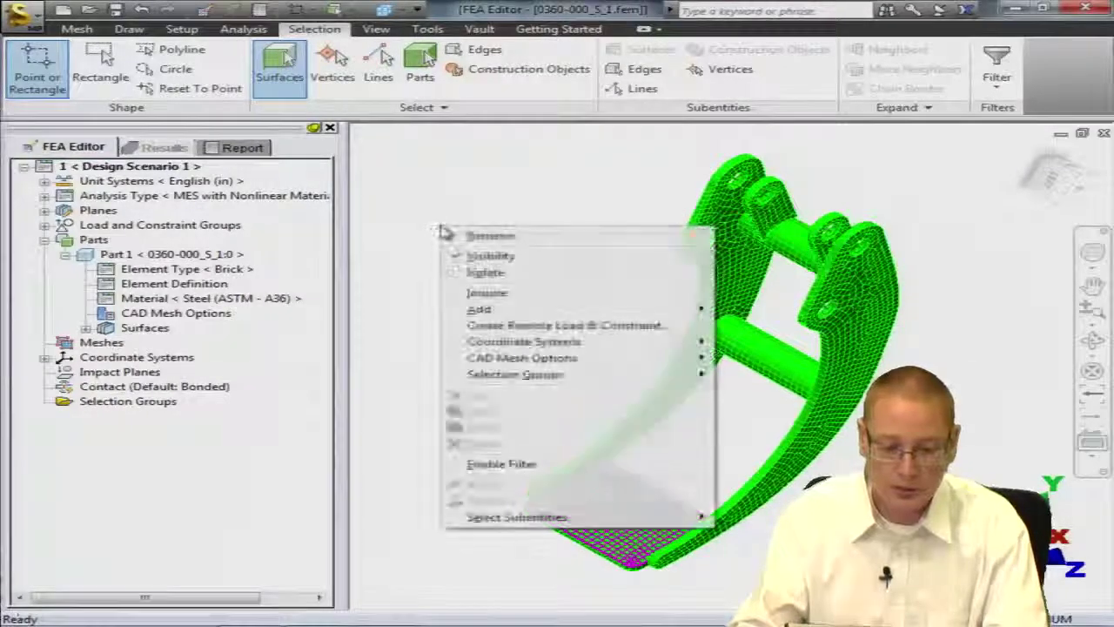
mouse_move(544, 310)
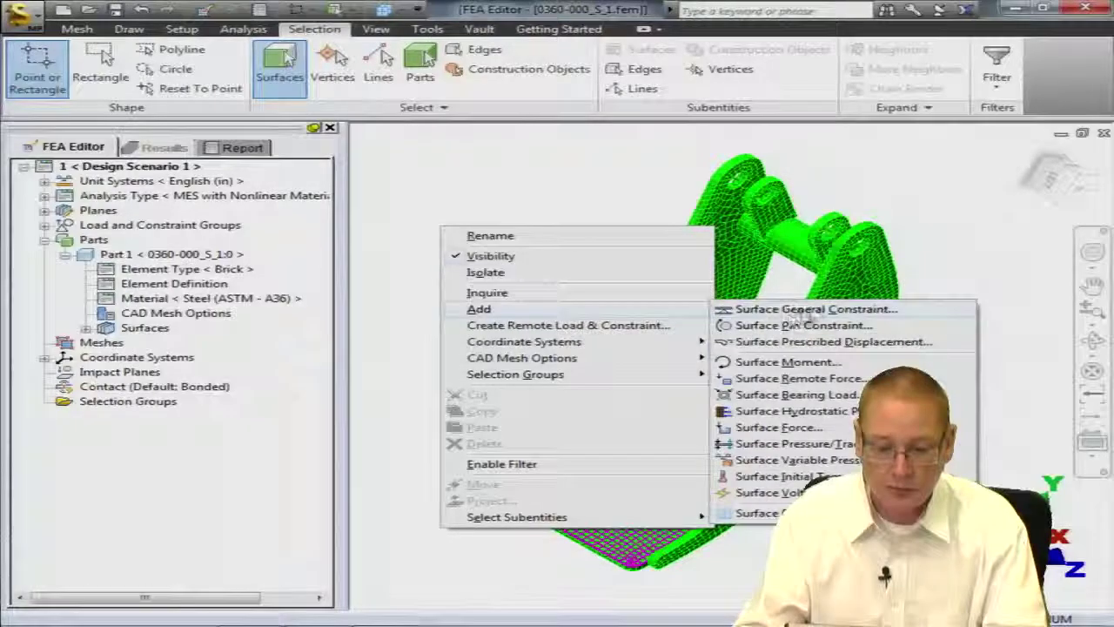
click(777, 428)
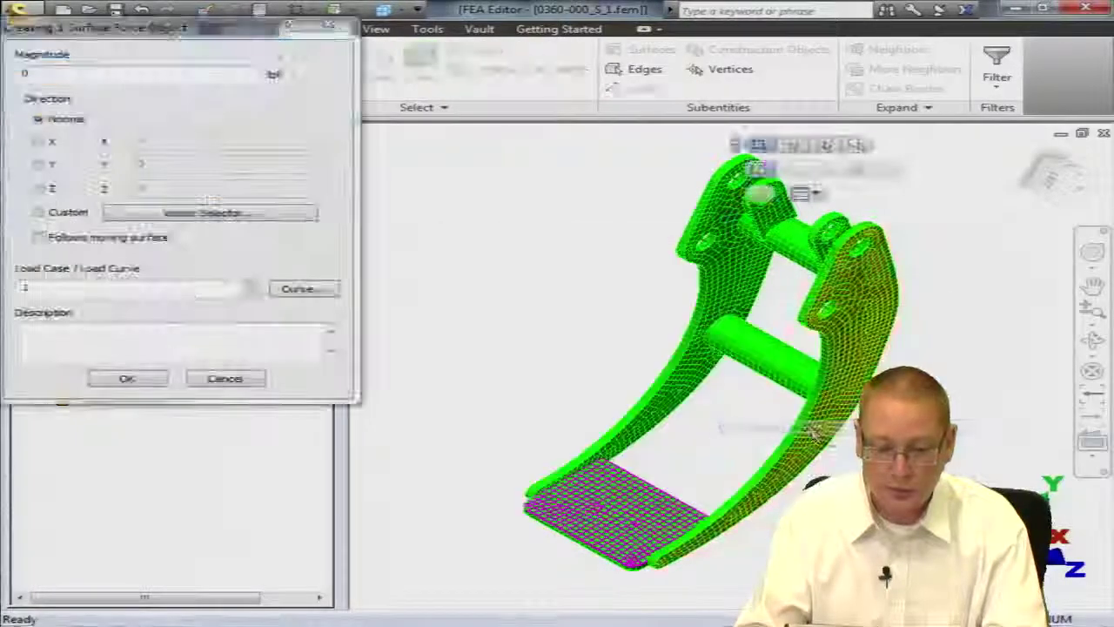
drag(233, 35, 448, 168)
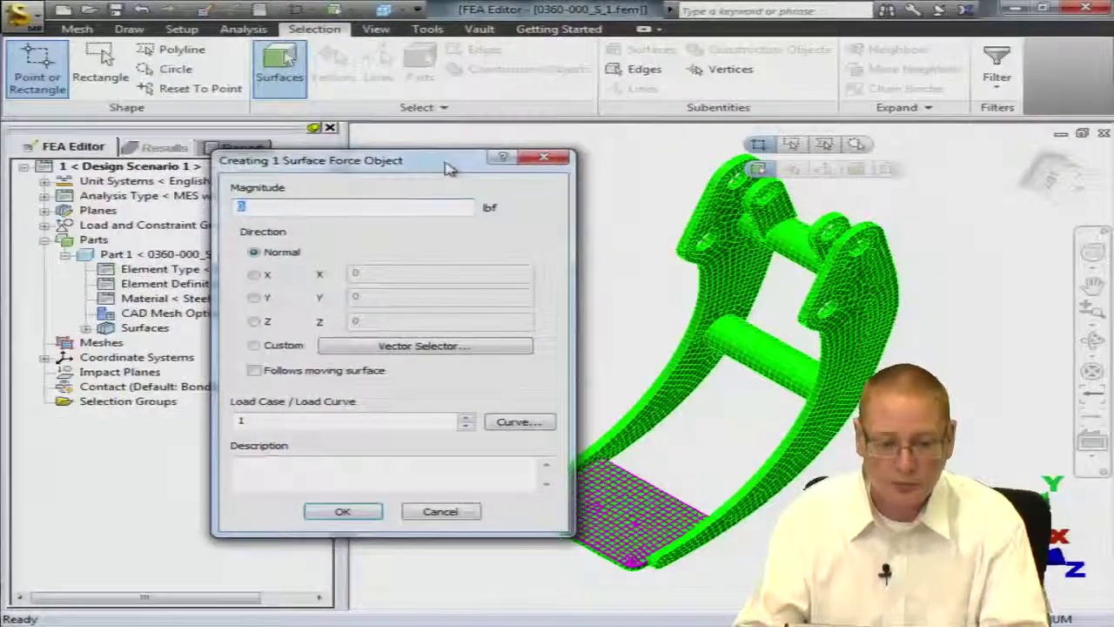
text(5000)
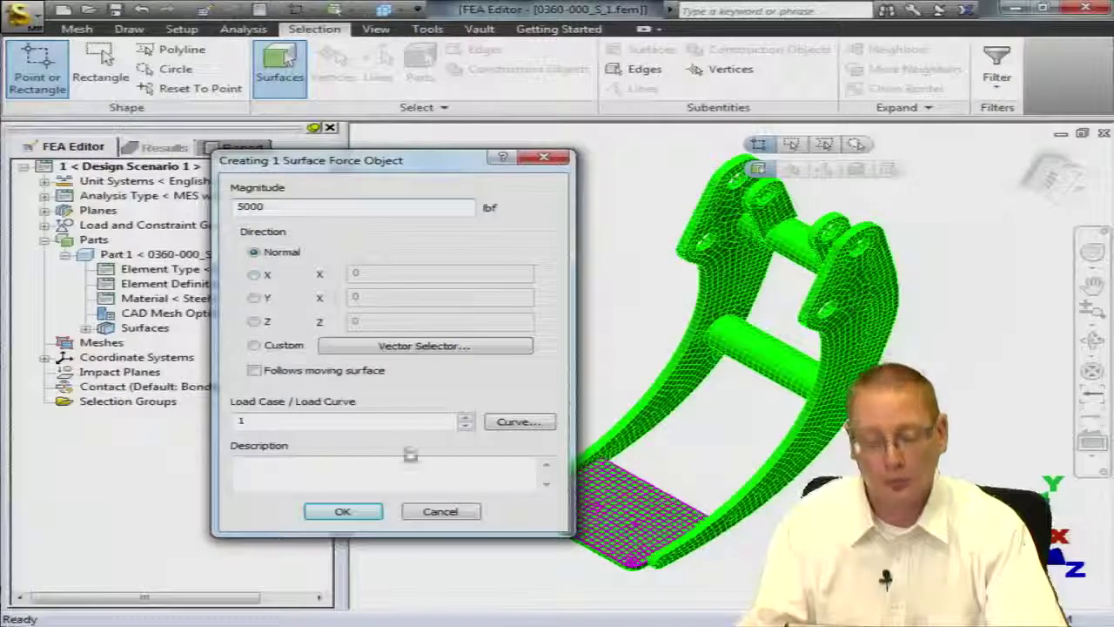
click(367, 513)
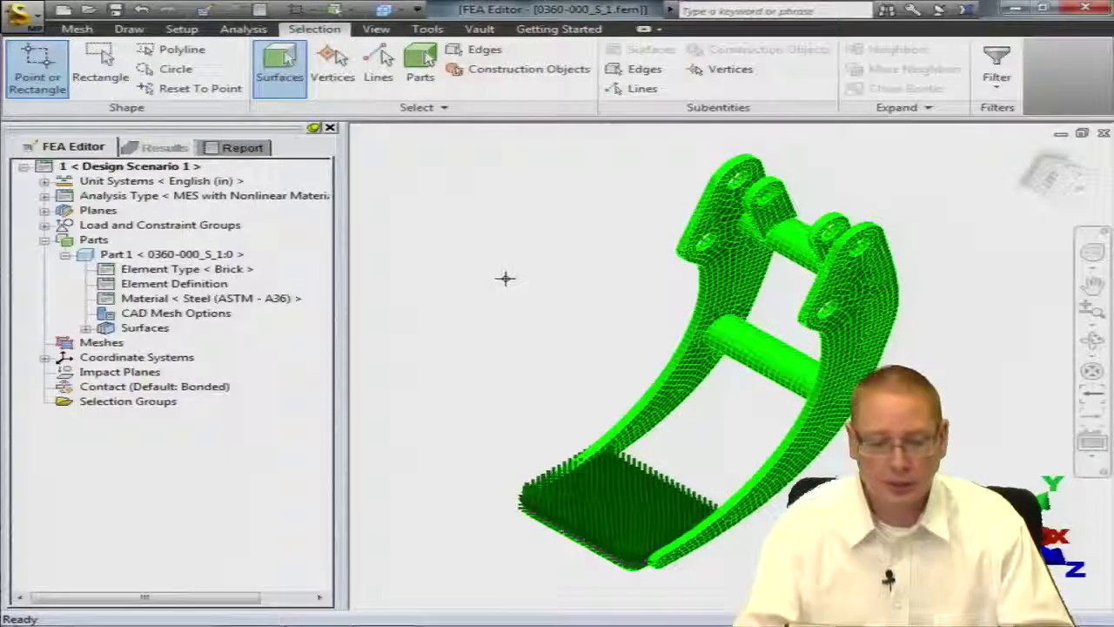
Step: Open the Analysis Parameters dialog from the Setup tools to view the load curve table
click(255, 29)
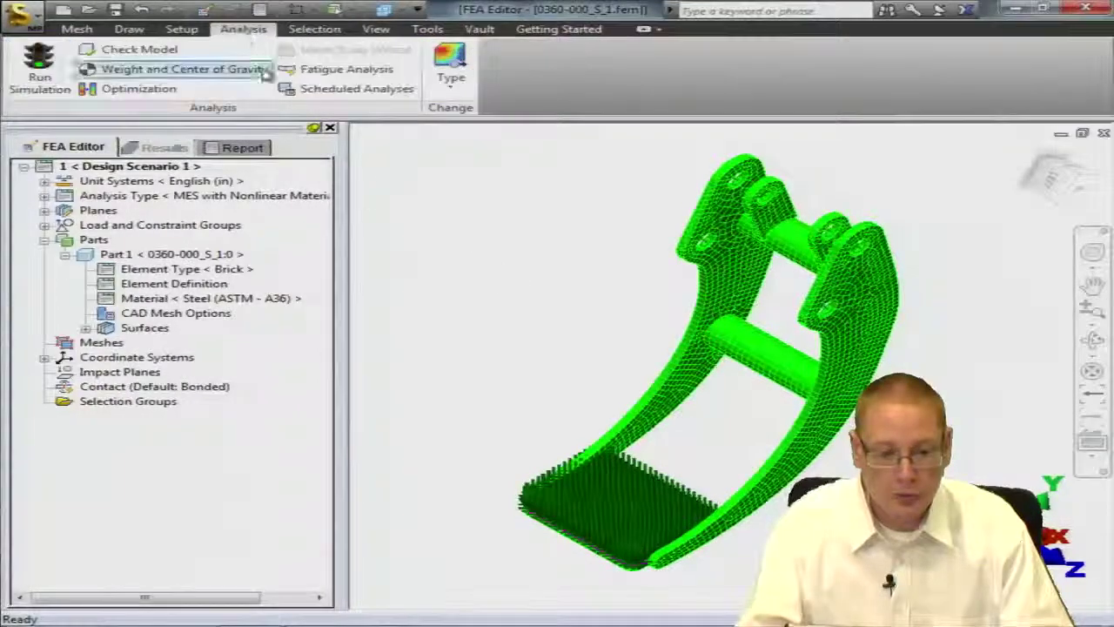
click(182, 30)
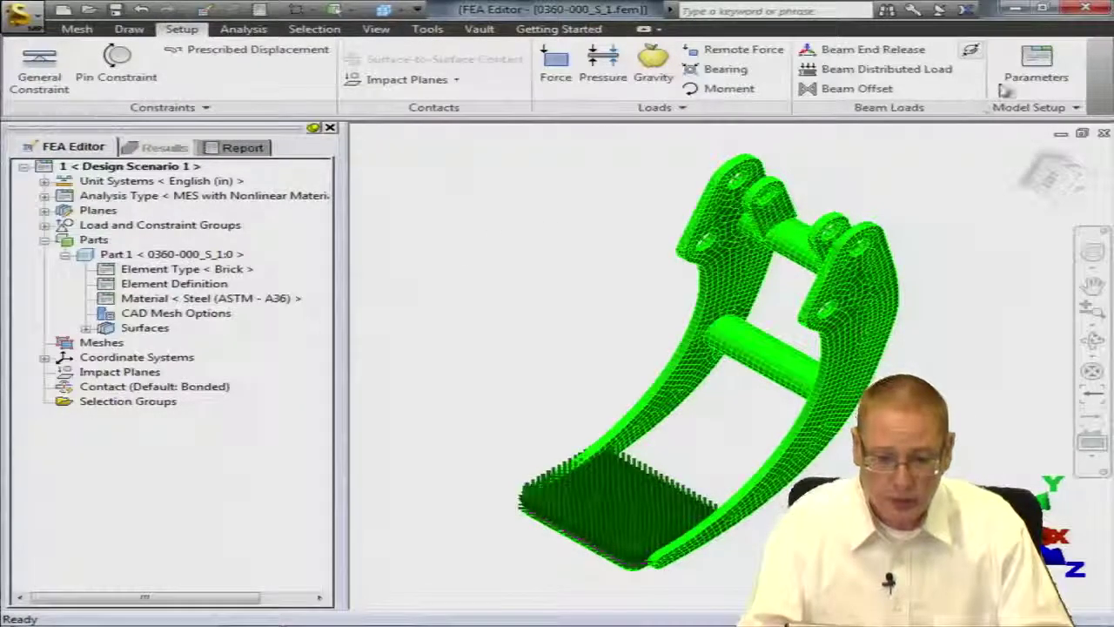
click(1040, 77)
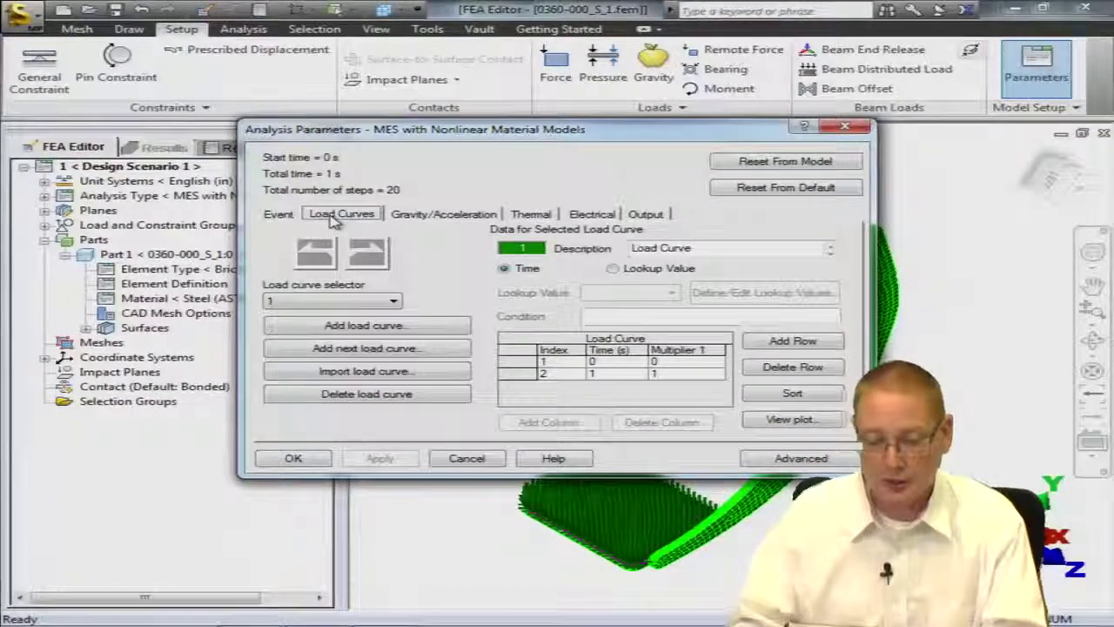
Step: Add a third load-curve row with times 0.5 and 1, preview the plot, and accept
click(779, 343)
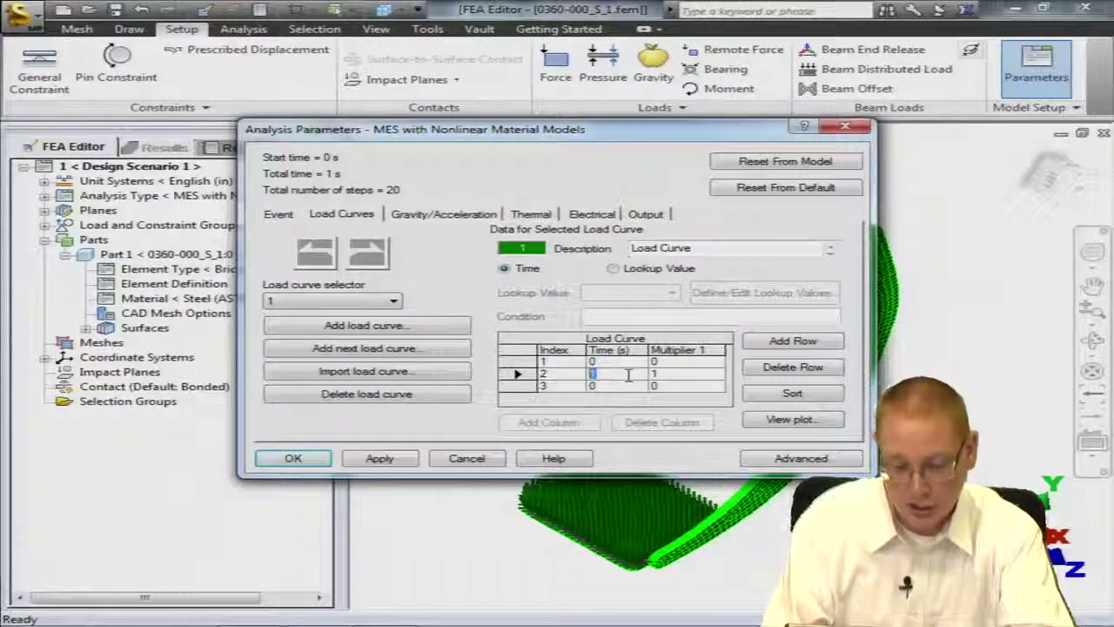
text(1)
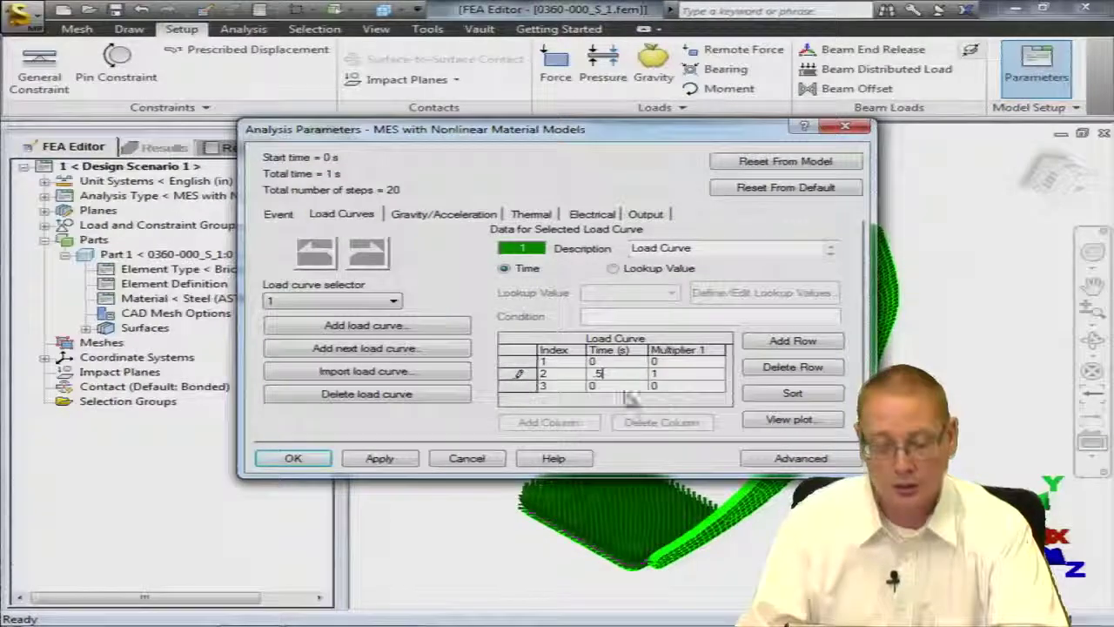
text(1)
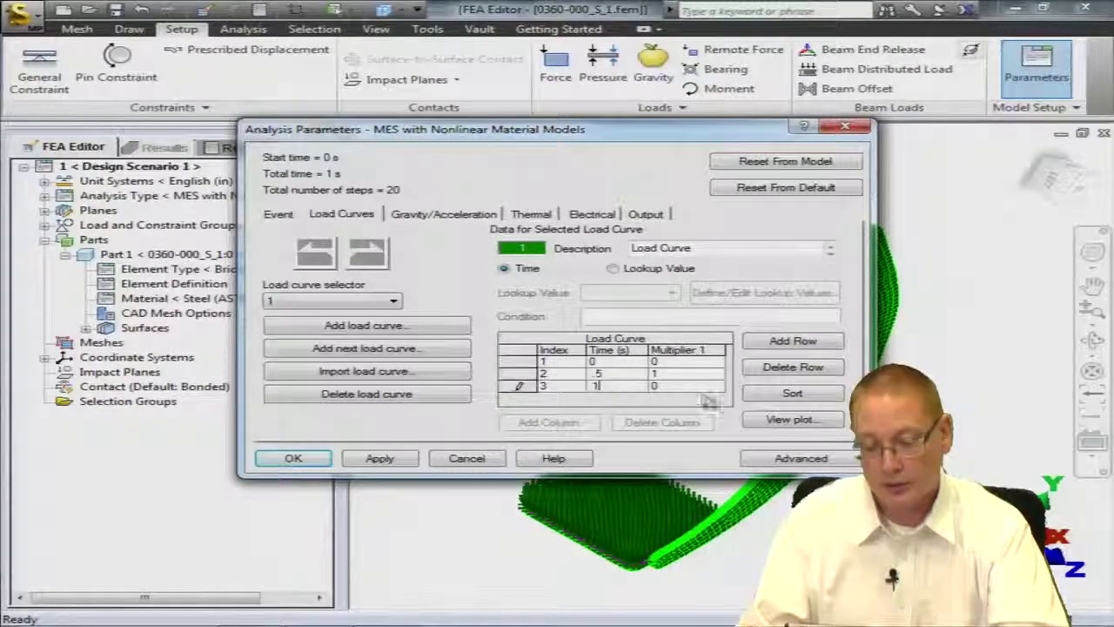
click(788, 420)
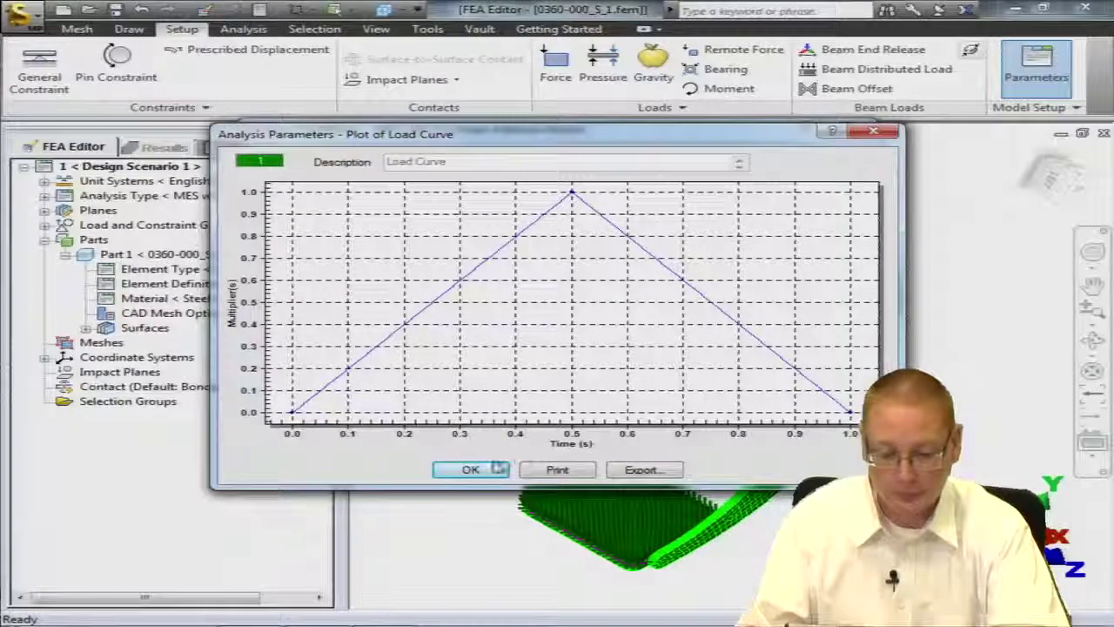
click(471, 470)
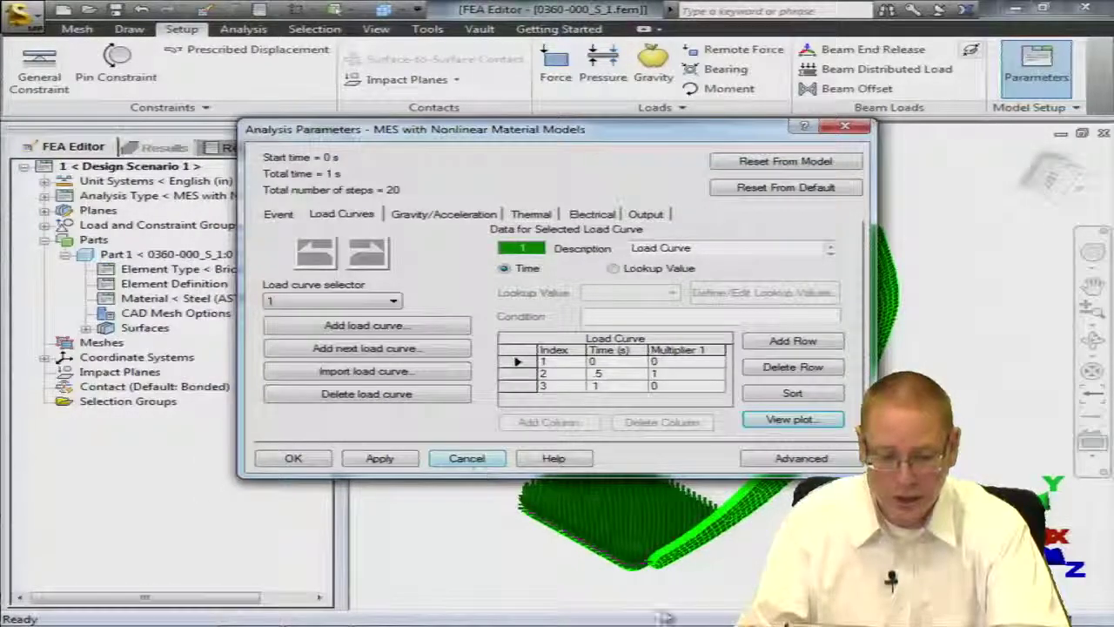
click(294, 459)
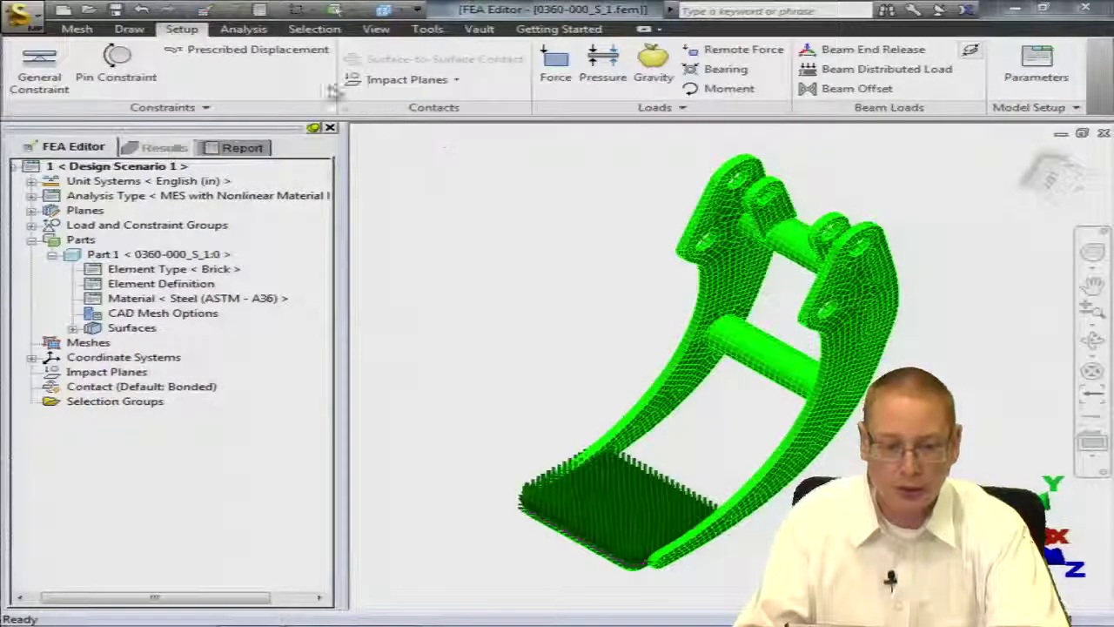
Step: Launch the nonlinear MES solve of the pinned, face-loaded bracket from the Analysis tools
click(245, 30)
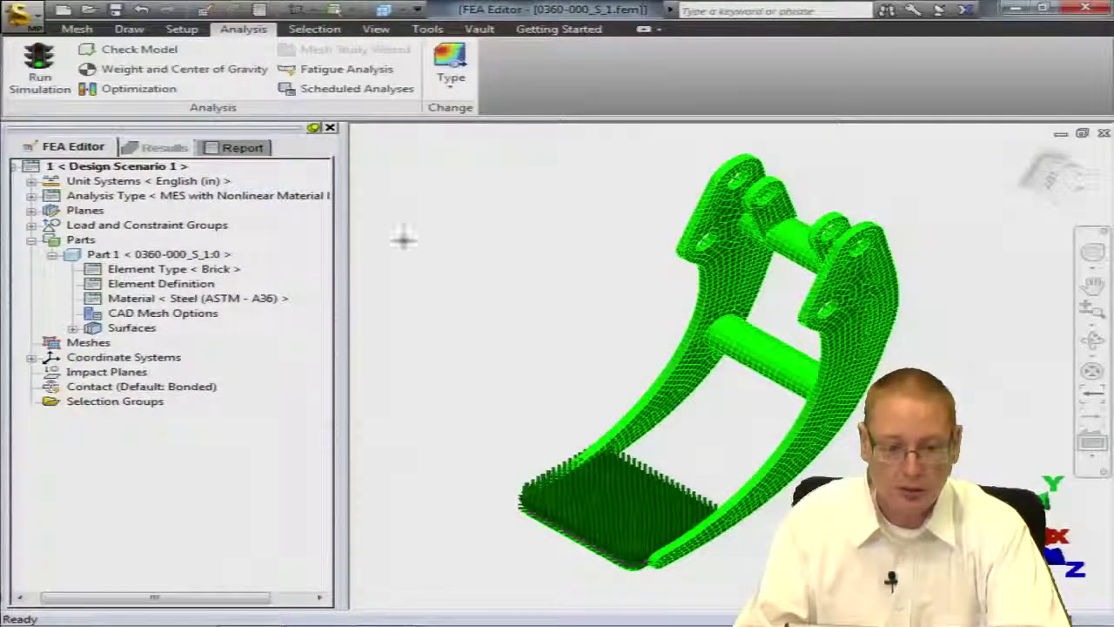
click(39, 75)
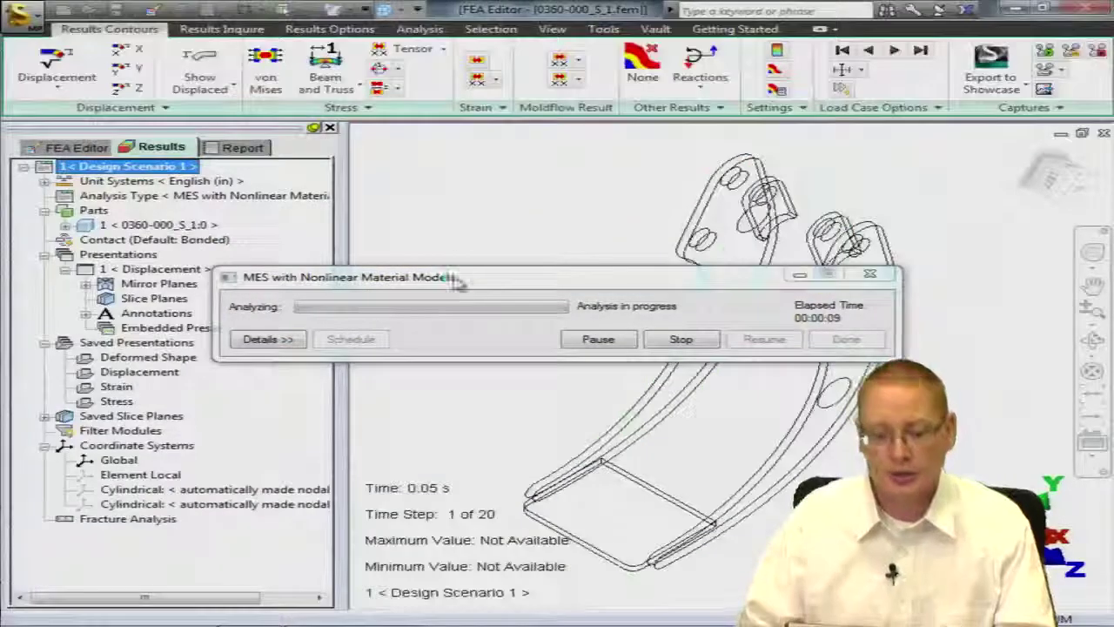
Step: Move the progress window aside while displacement contours reach step 6 of 20 (max 0.104089 in)
drag(457, 283, 683, 319)
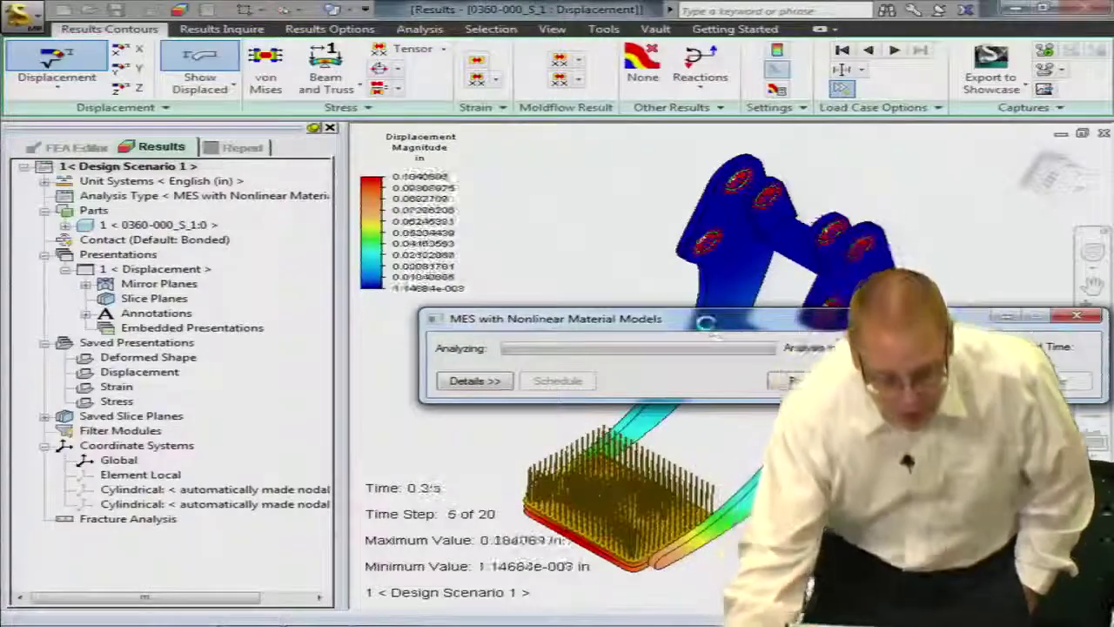
Step: Show Y-Y stress tensor contours at step 20 of 20, ranging -24391.7 to 14303.6 lbf/in²
click(443, 50)
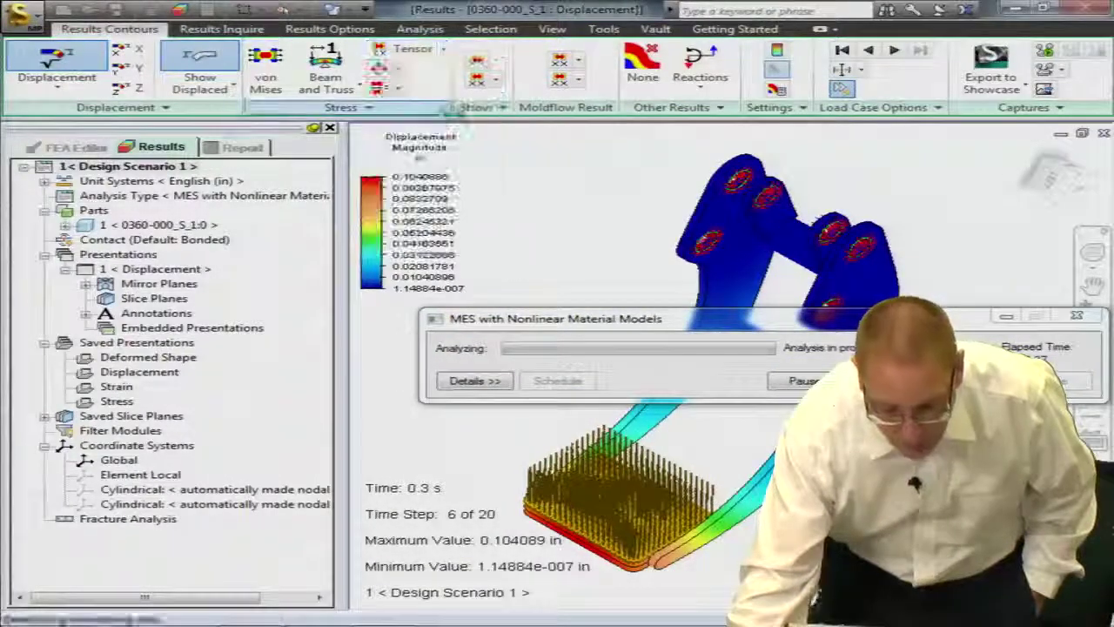
drag(888, 332, 508, 346)
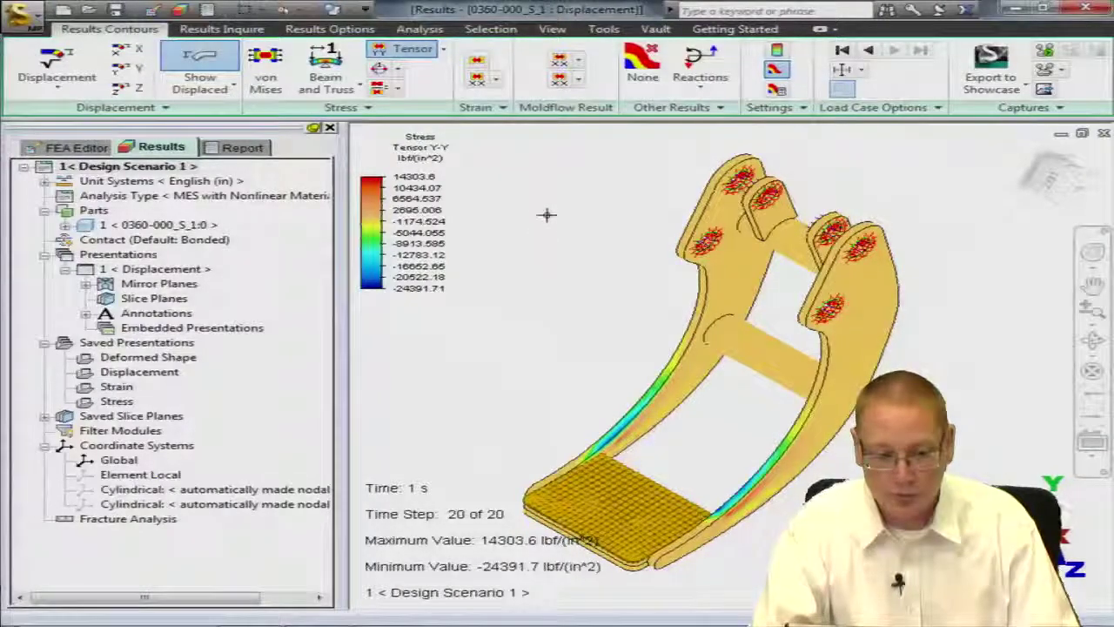
Step: Hide loads and constraints, then display YY Component stress contours at step 10 (0.5 s)
click(554, 29)
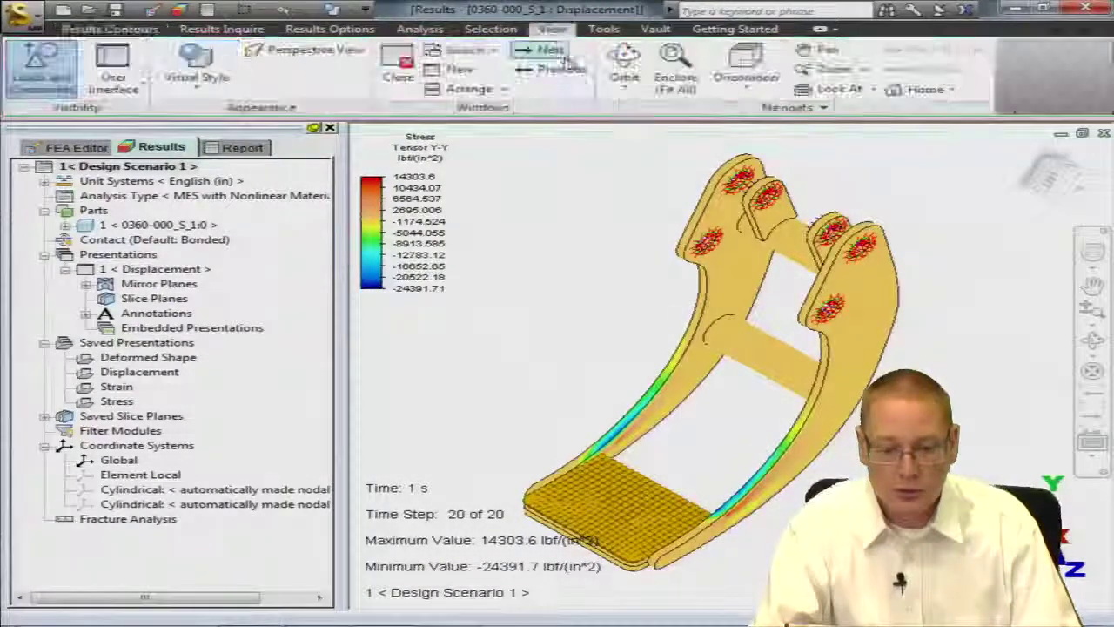
click(63, 85)
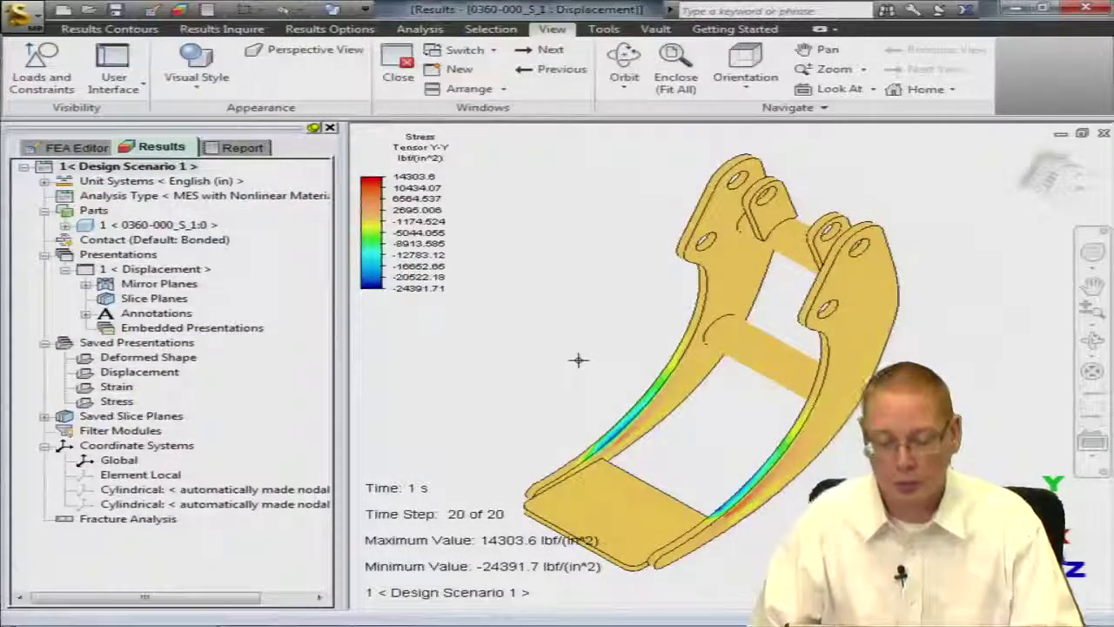
click(138, 30)
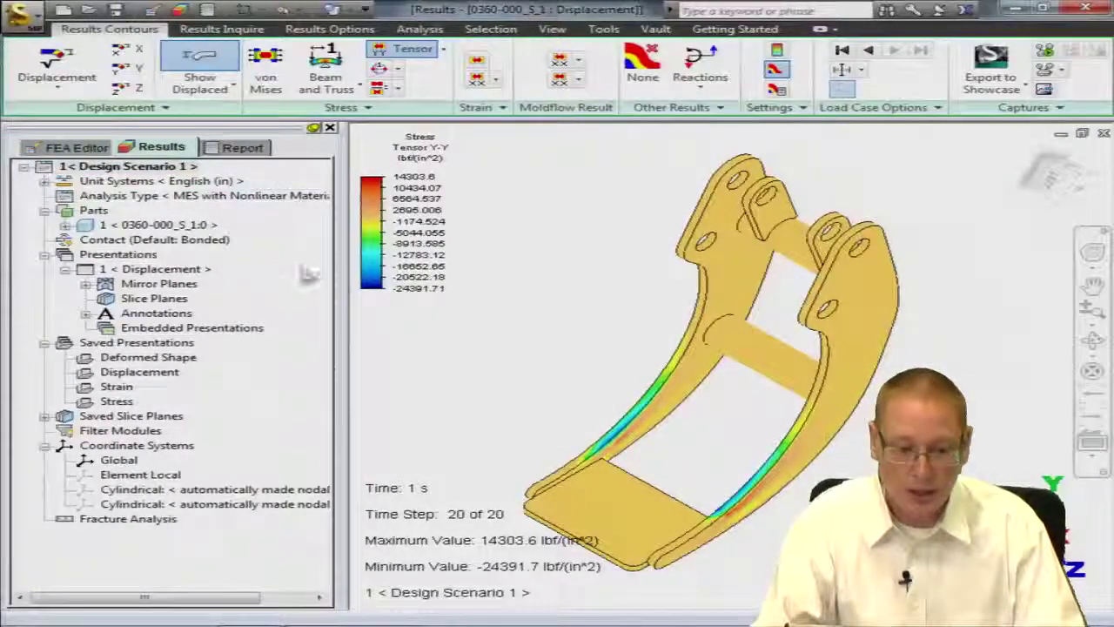
click(71, 75)
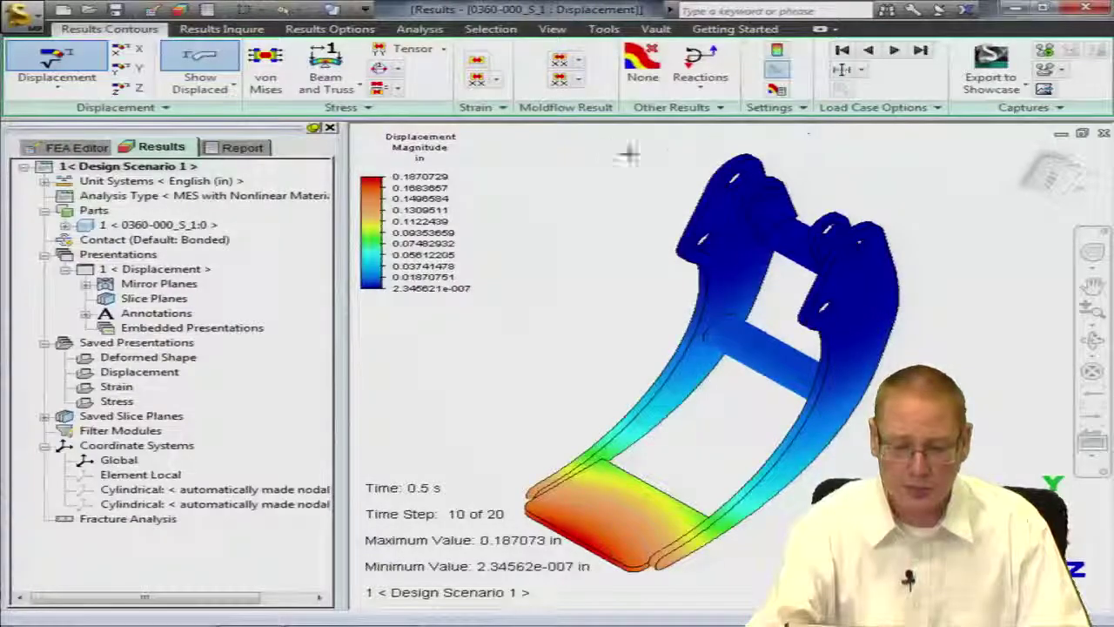
click(444, 51)
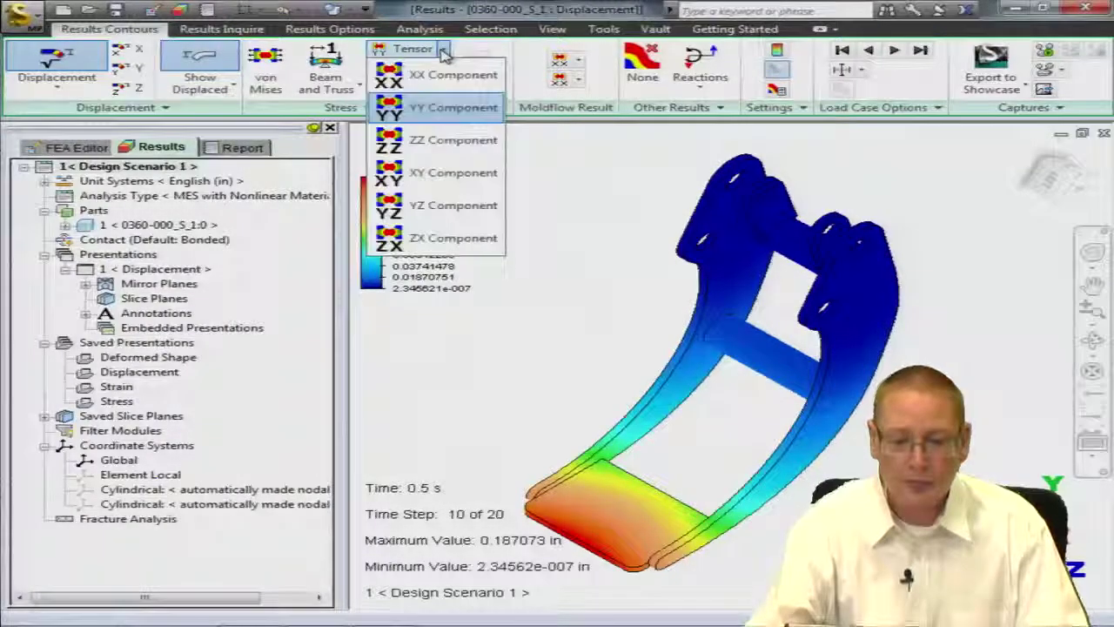
click(446, 108)
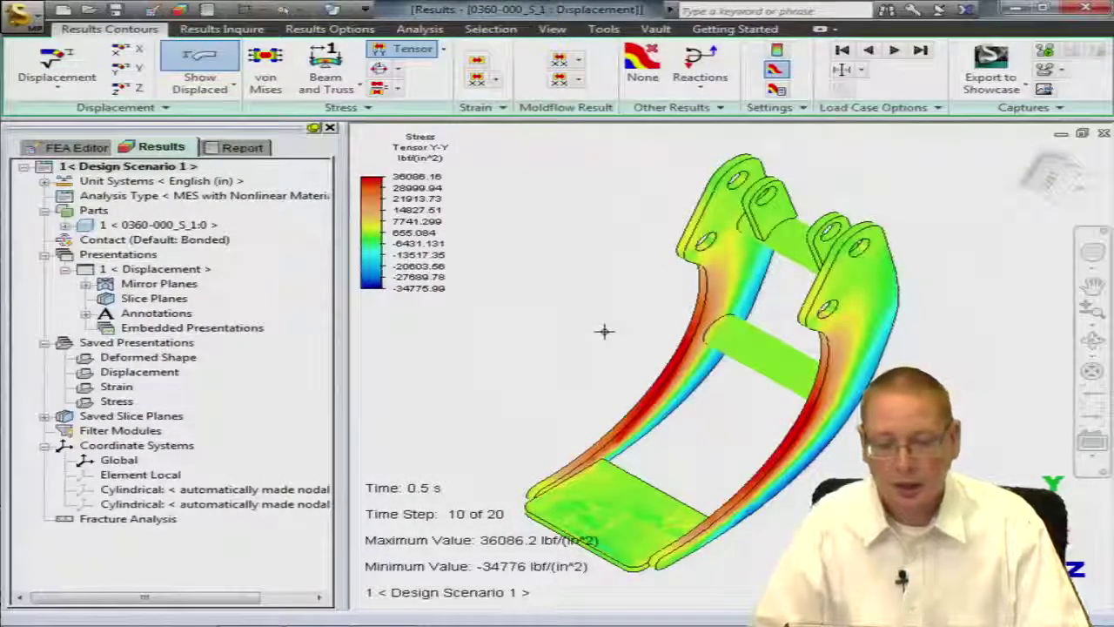